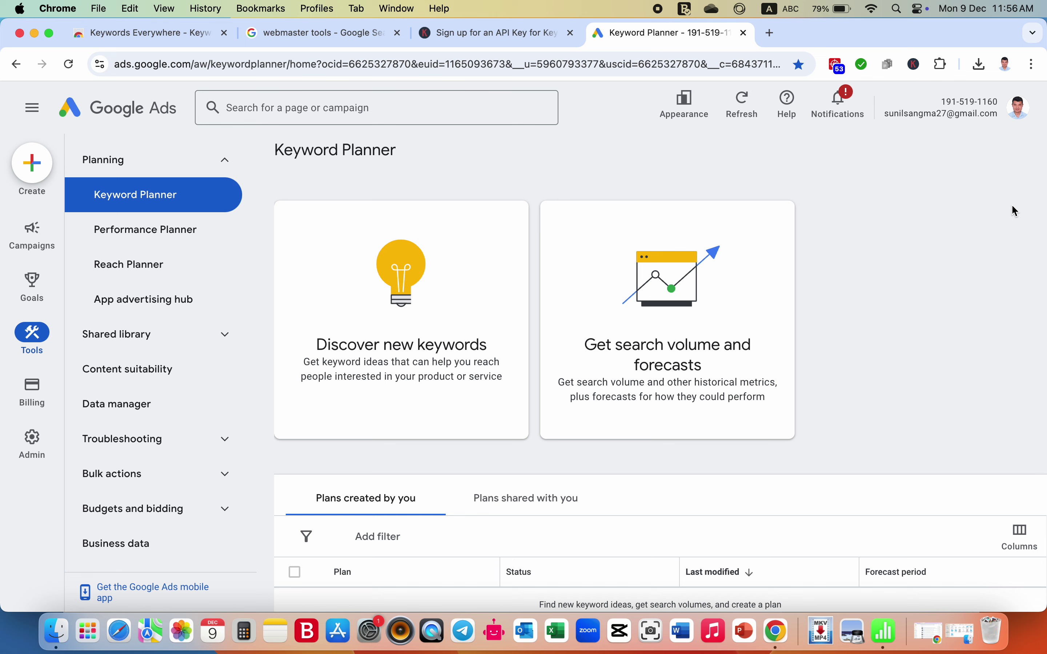
pyautogui.click(316, 10)
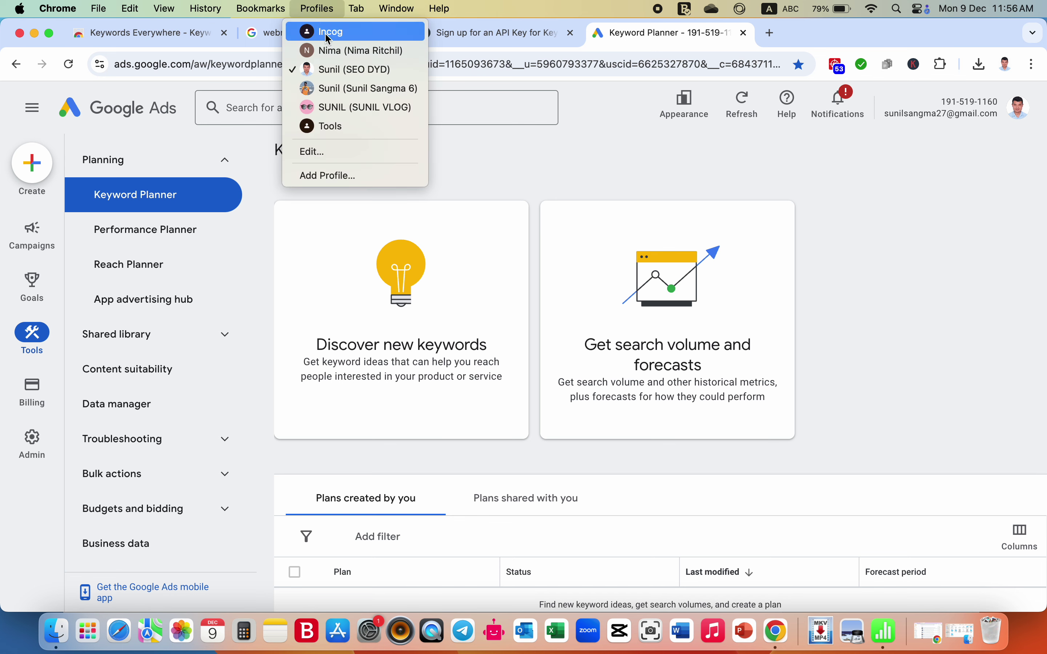
pyautogui.click(339, 125)
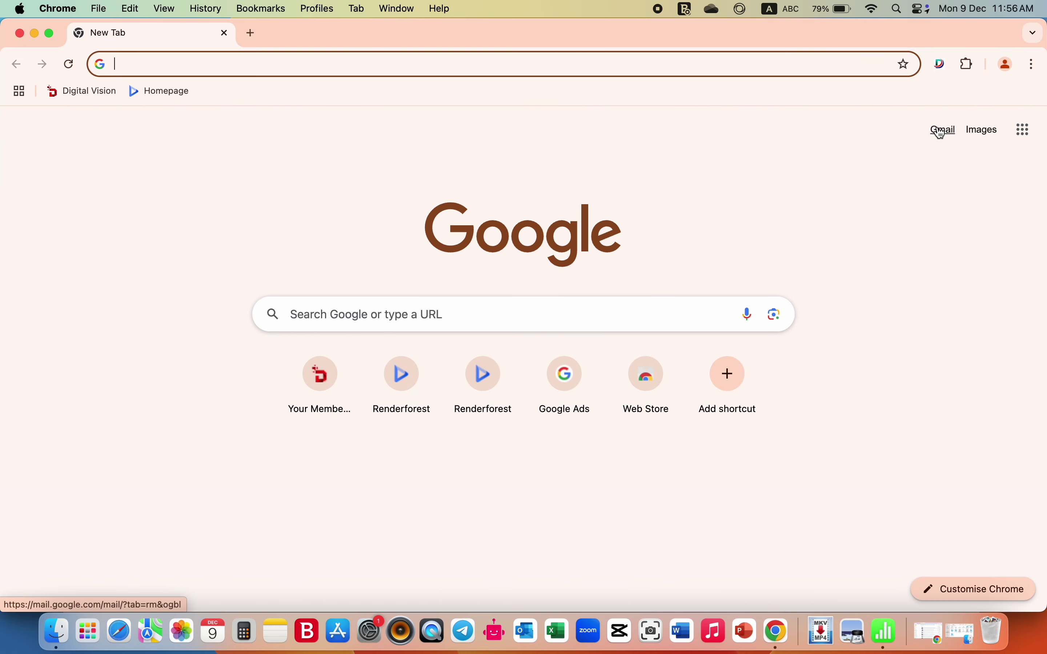
pyautogui.click(942, 131)
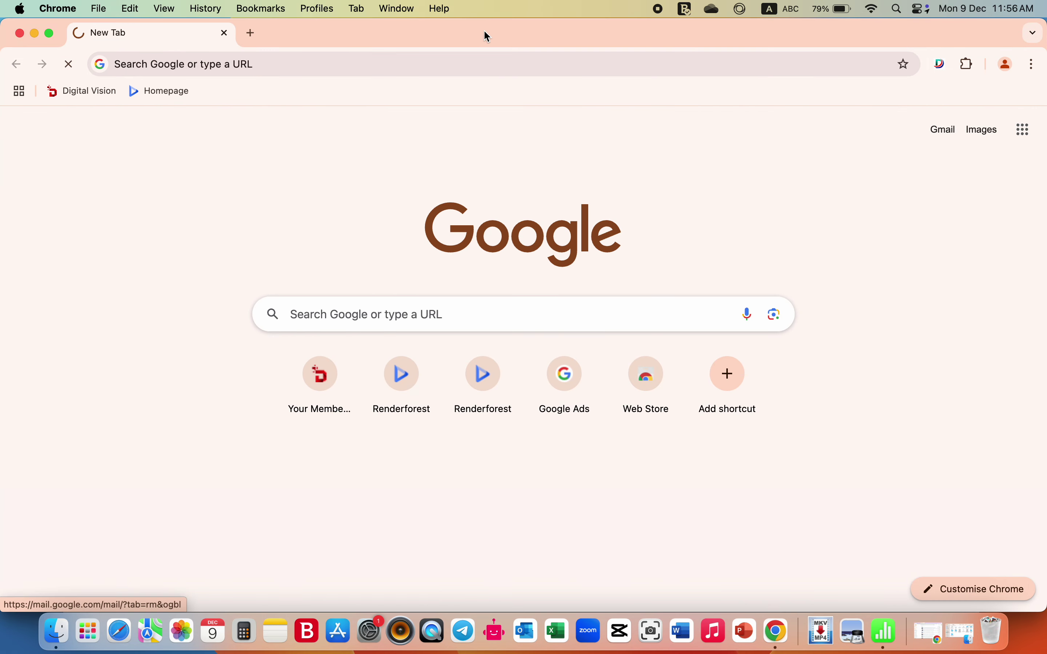
pyautogui.click(249, 34)
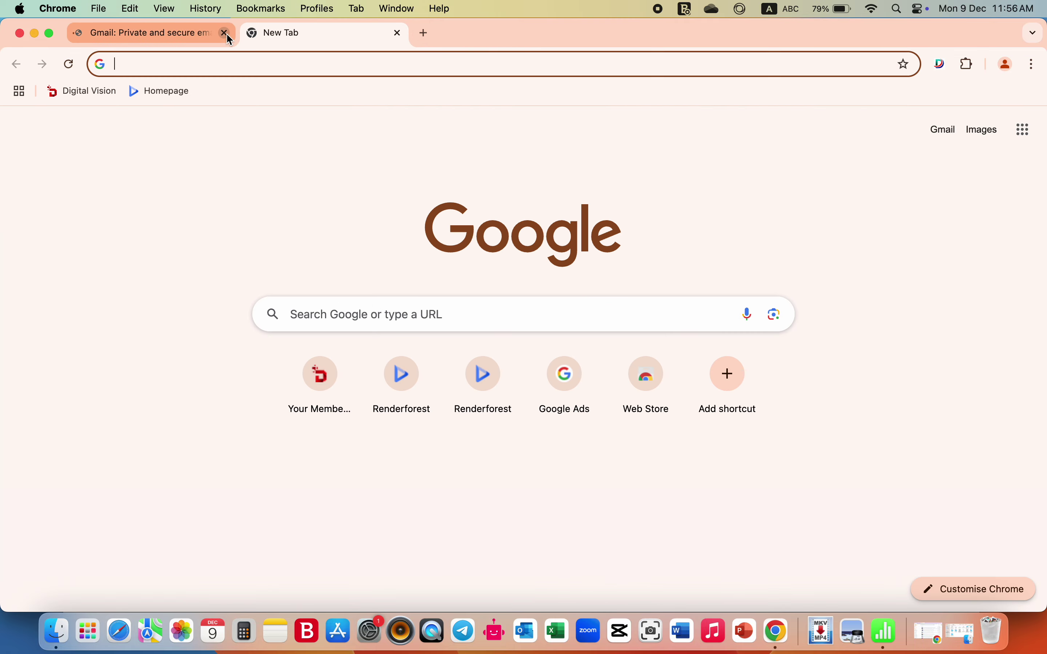
pyautogui.click(225, 33)
pyautogui.click(224, 32)
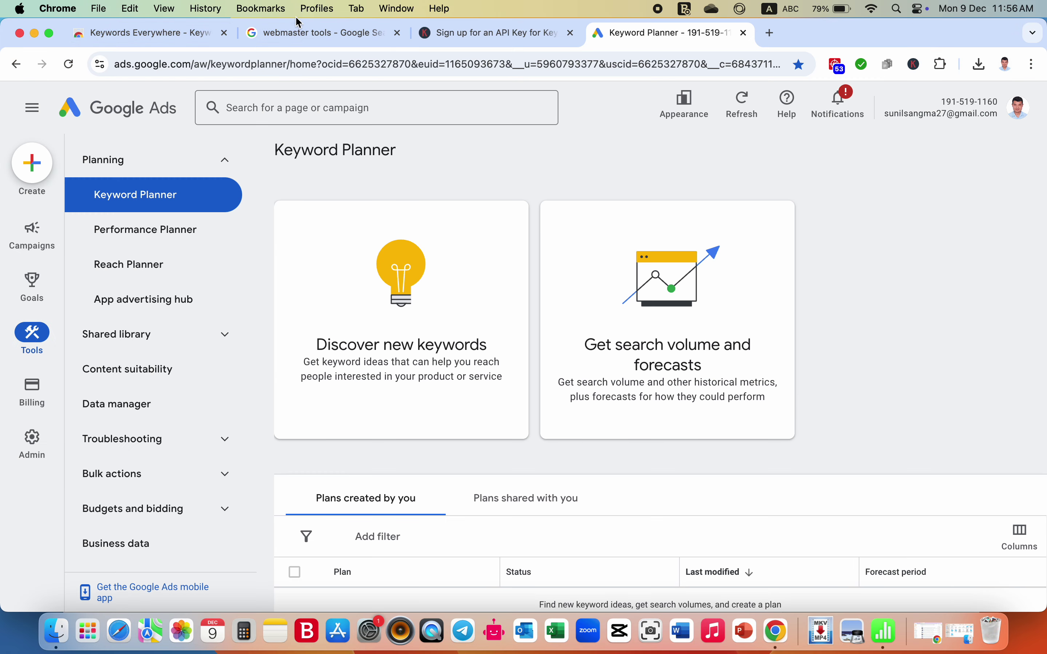
# Search for "google keyword planner" in another personal browser profile and open the Google Ads Keyword Planner result
pyautogui.click(317, 9)
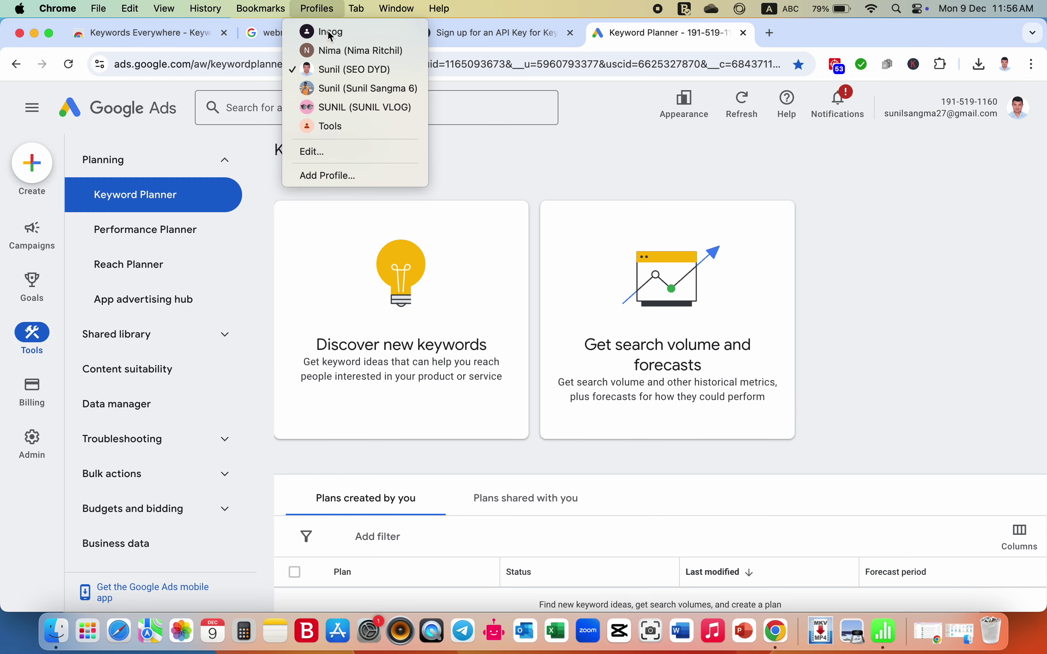
pyautogui.click(361, 94)
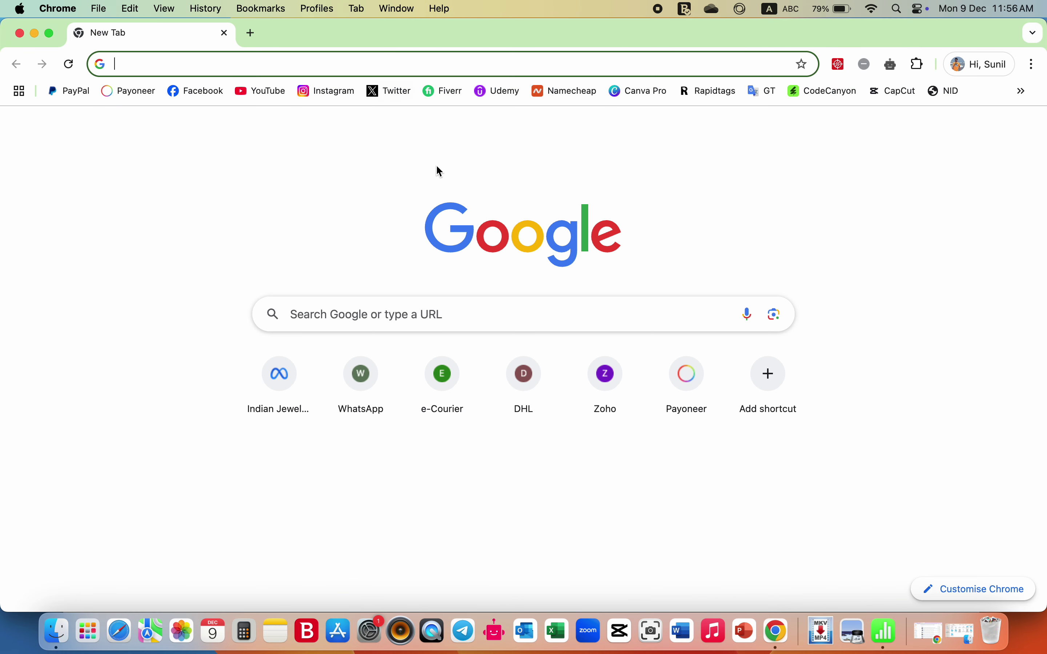
pyautogui.click(403, 315)
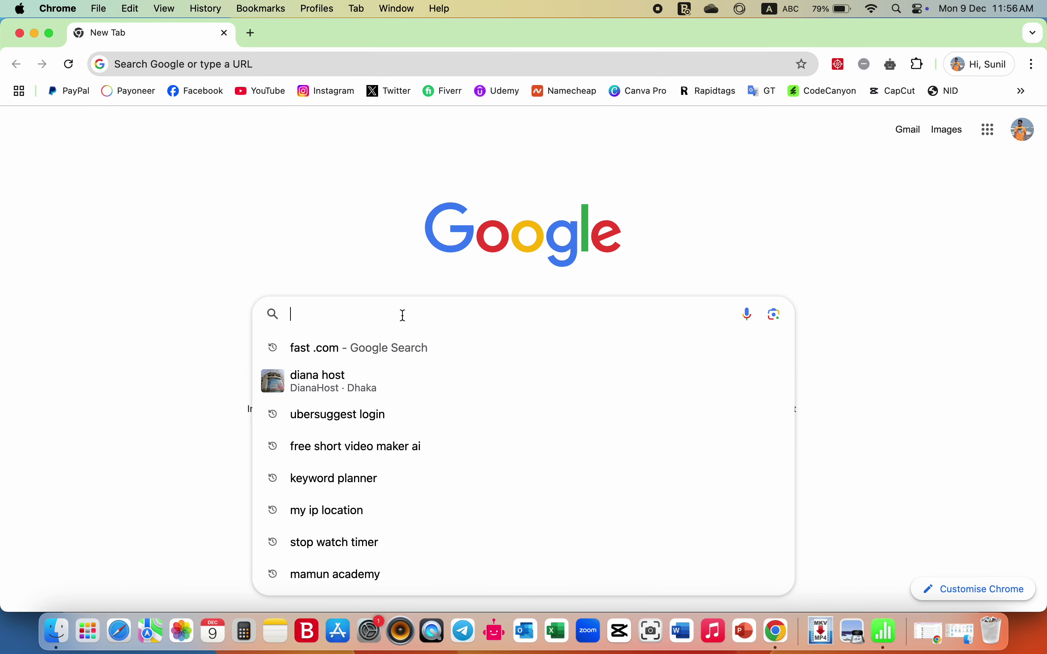
pyautogui.write('google')
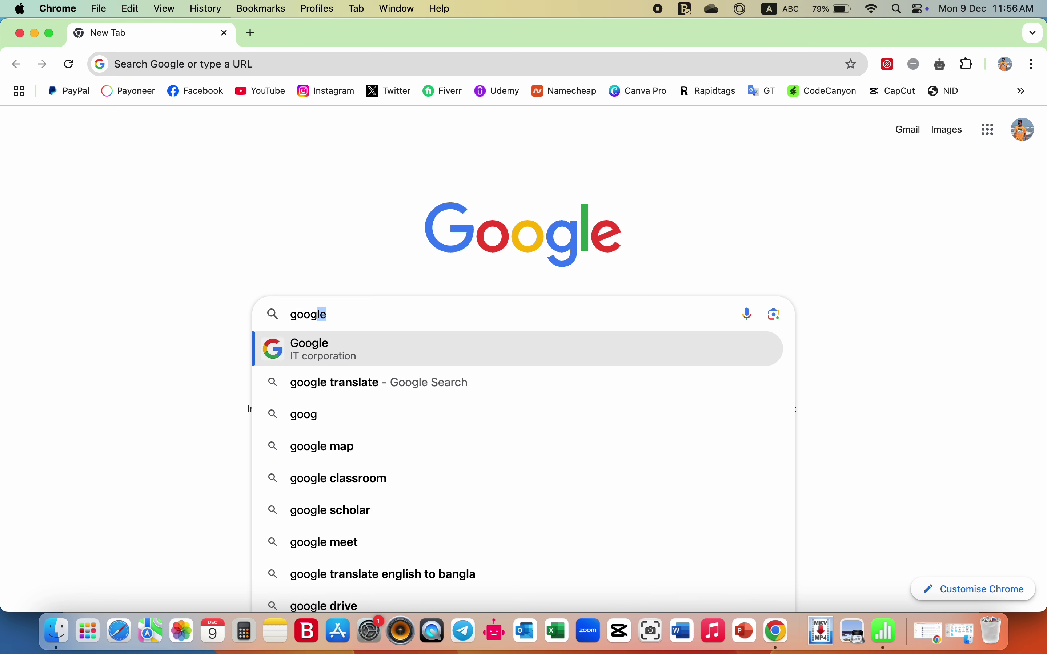
pyautogui.write(' keyword')
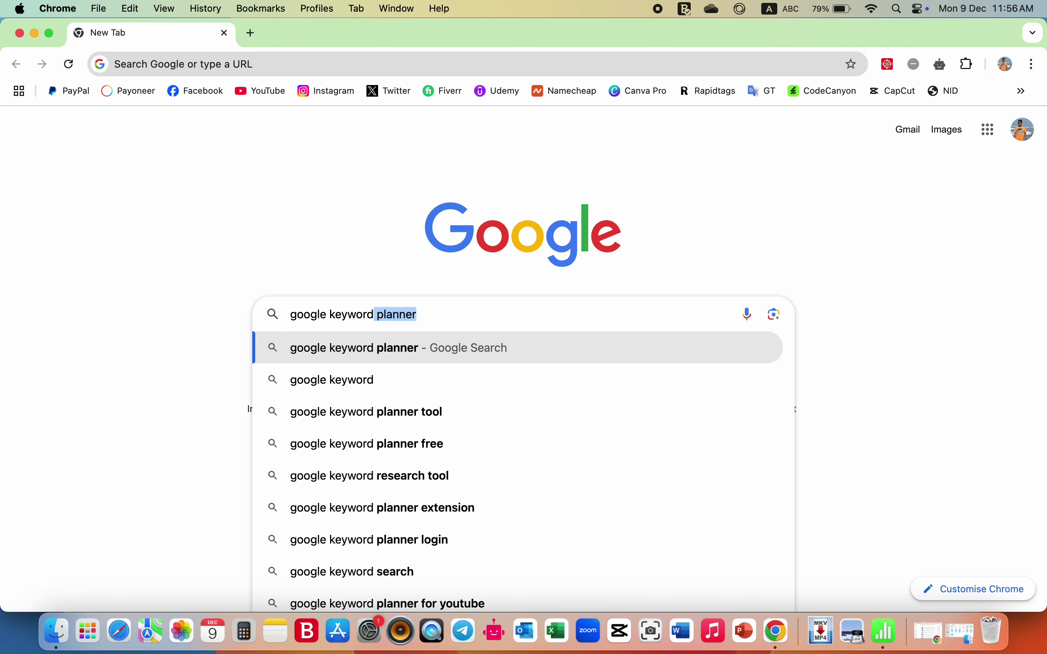
pyautogui.press('Right')
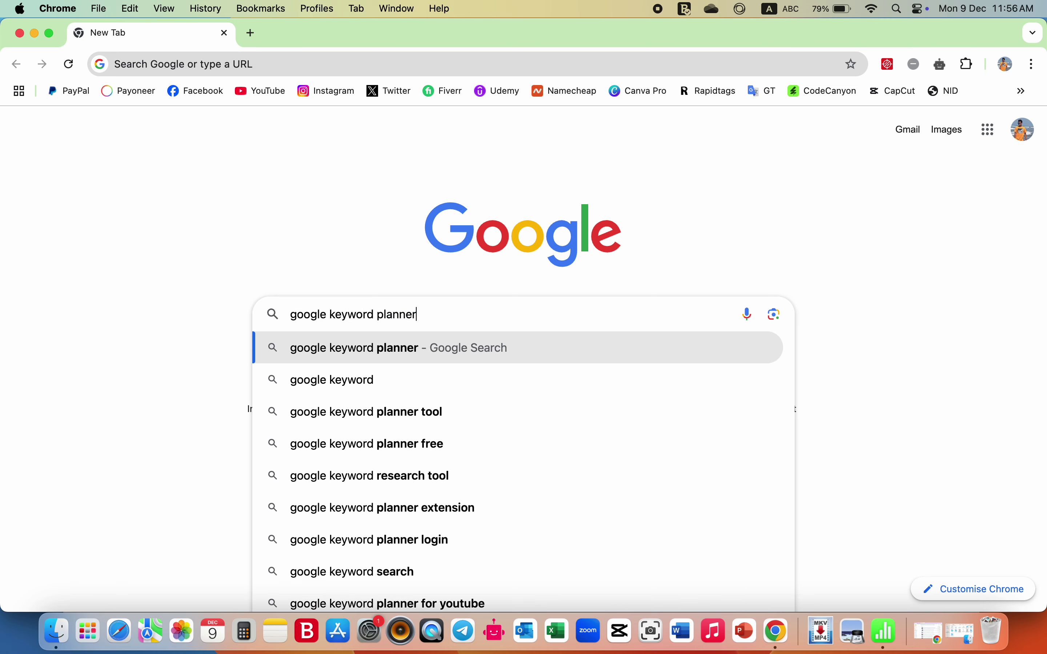
pyautogui.press('Return')
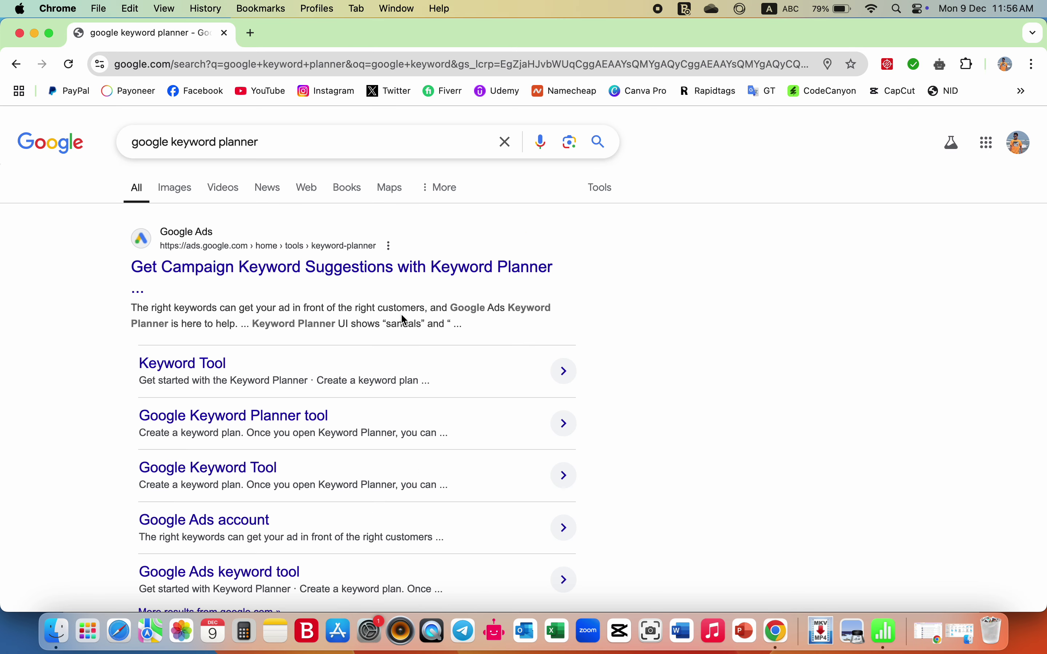
pyautogui.click(316, 277)
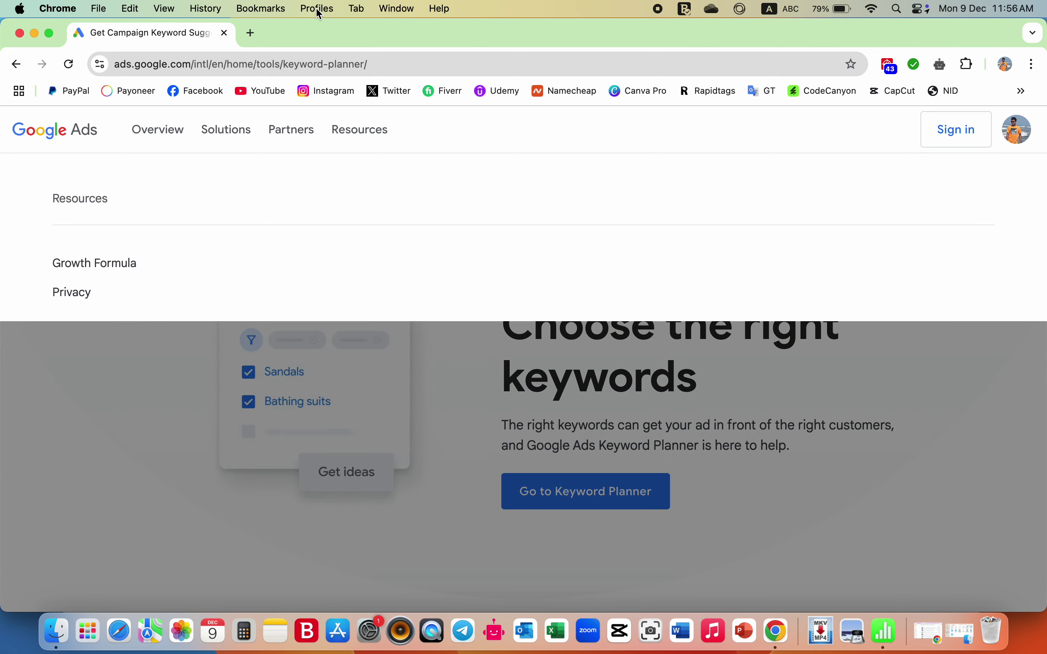
# Switch to the VLOG browser profile and open a new tab
pyautogui.click(318, 12)
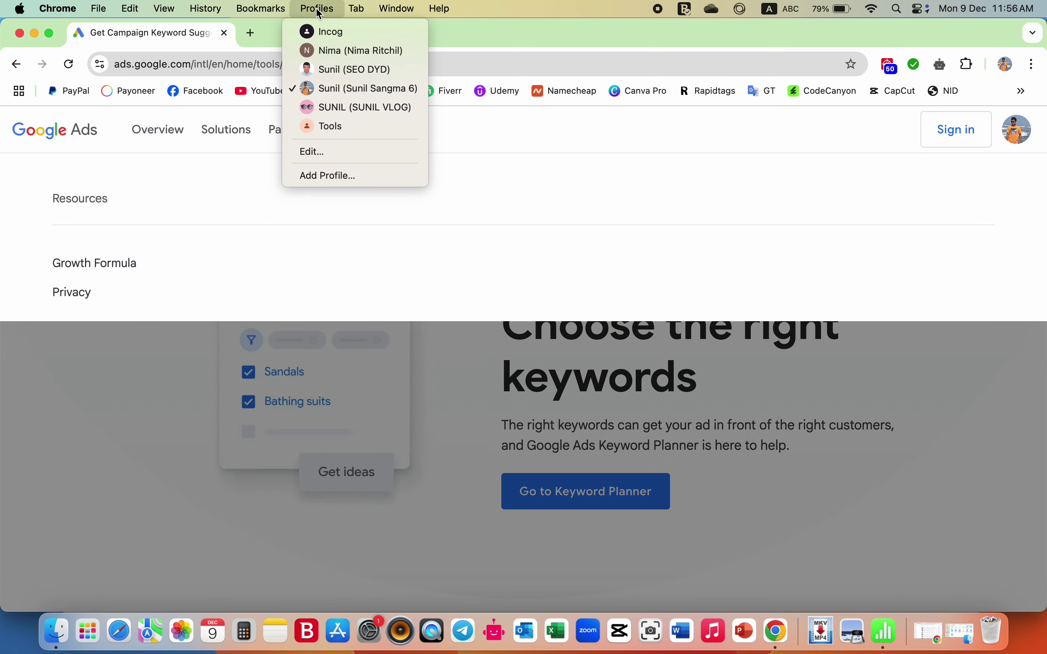
pyautogui.click(341, 107)
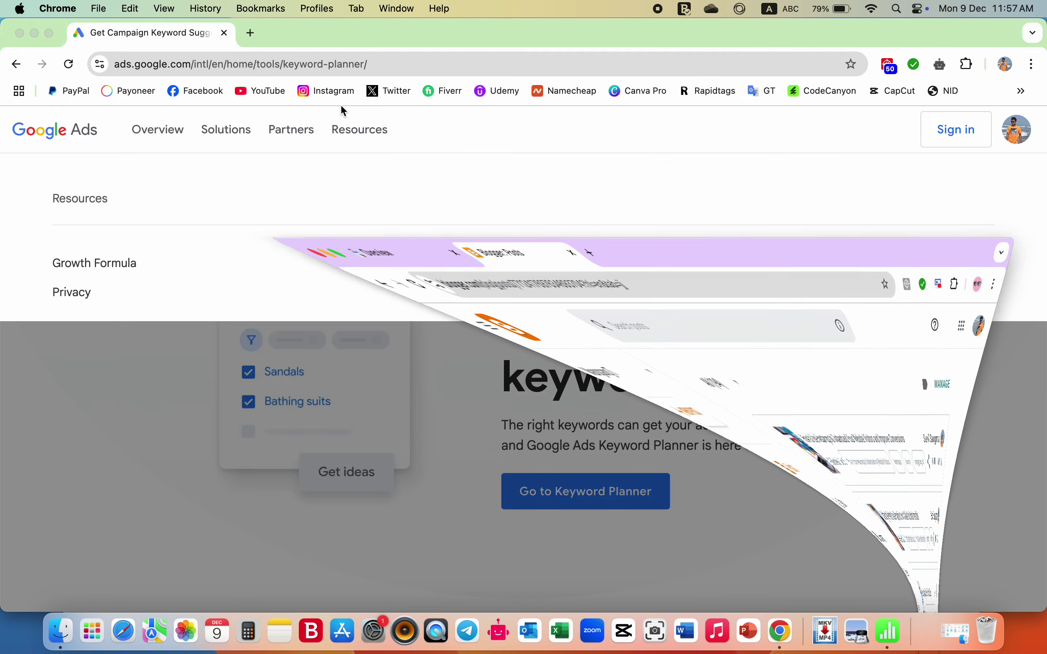
pyautogui.click(423, 33)
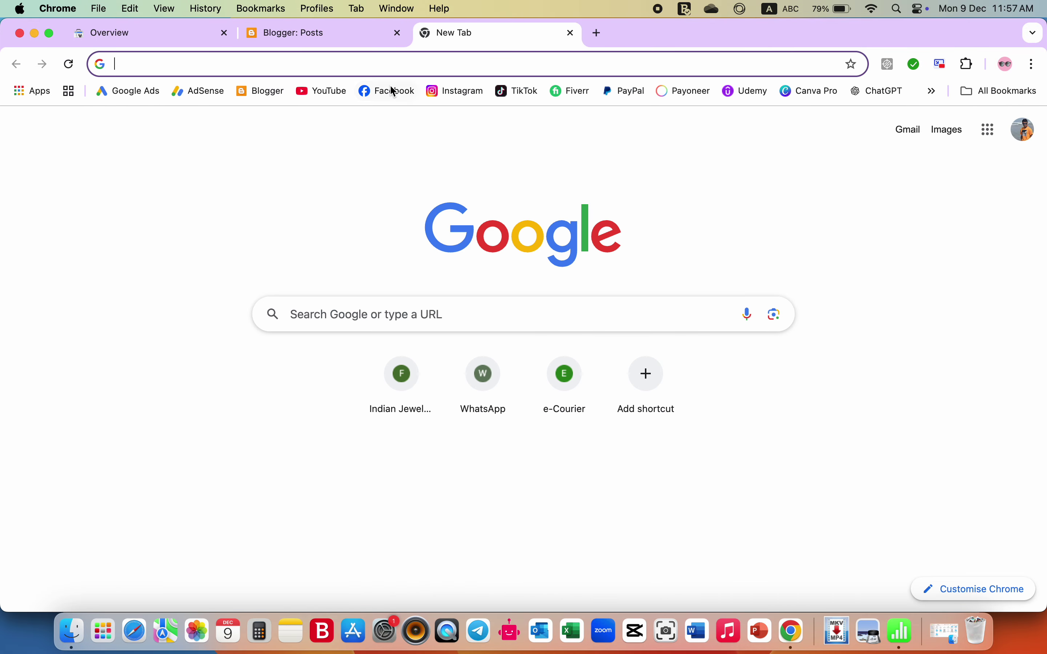
# Search Google for "google keyword planner" and open the Google Ads campaign keyword suggestions result
pyautogui.click(389, 69)
pyautogui.write('google ')
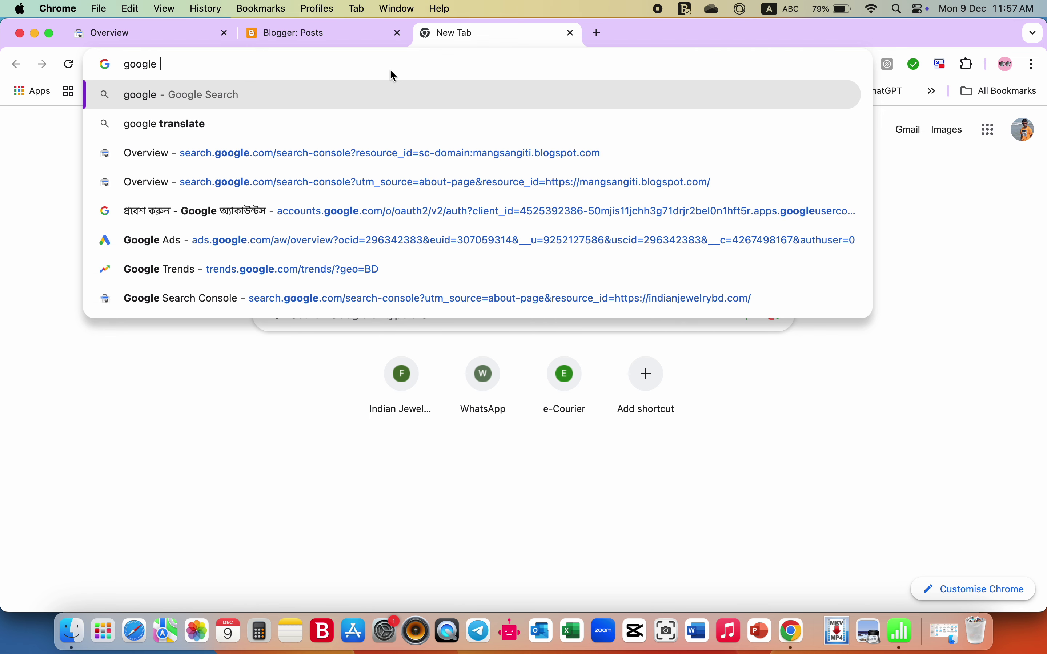
pyautogui.write('key')
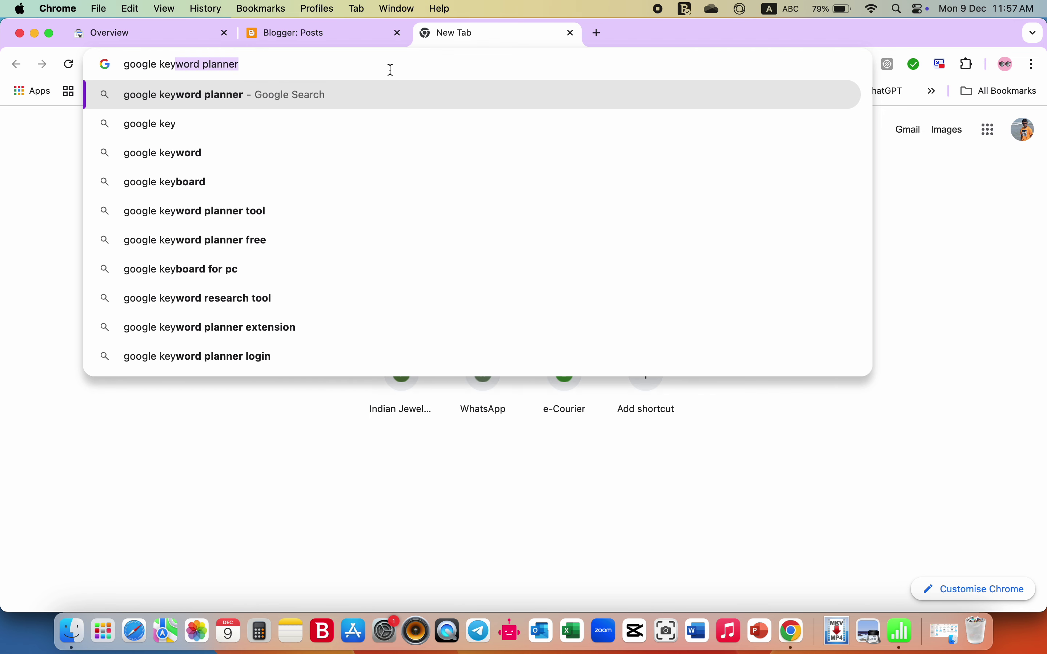
pyautogui.press('Return')
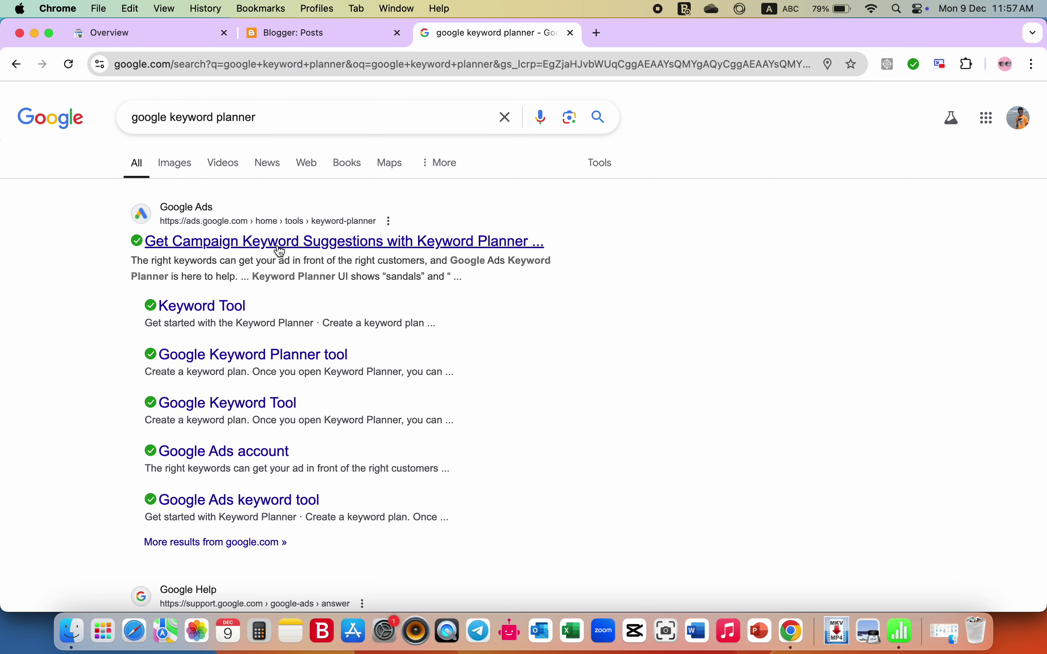
pyautogui.click(281, 251)
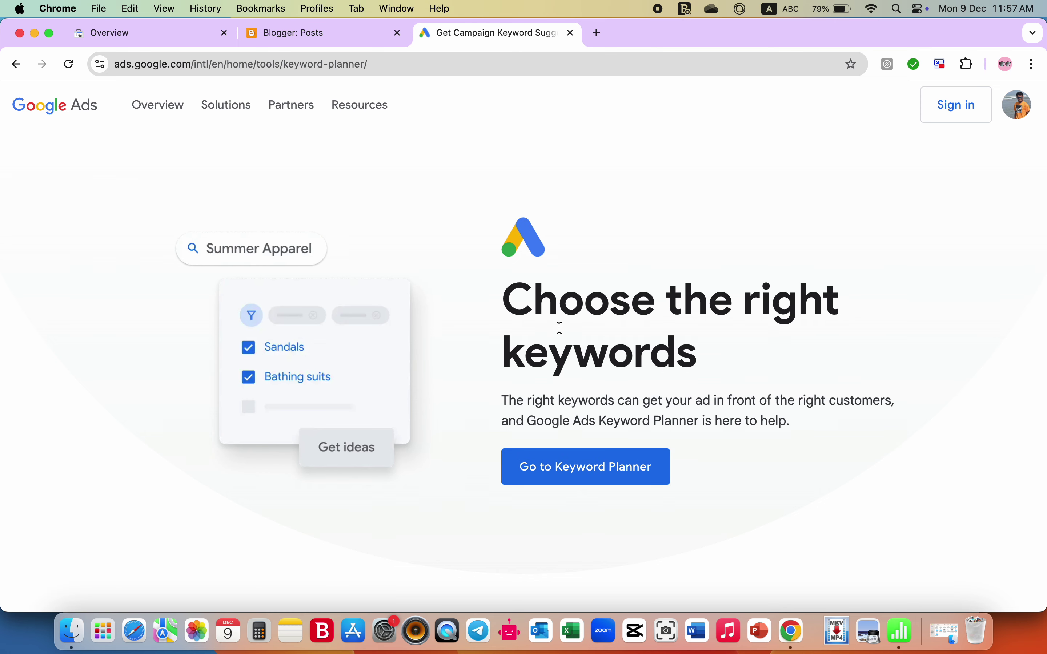
# Launch Keyword Planner from its landing page, and dismiss the paused-ads banner and the account protection alert
pyautogui.scroll(-10, 560, 327)
pyautogui.scroll(10, 562, 334)
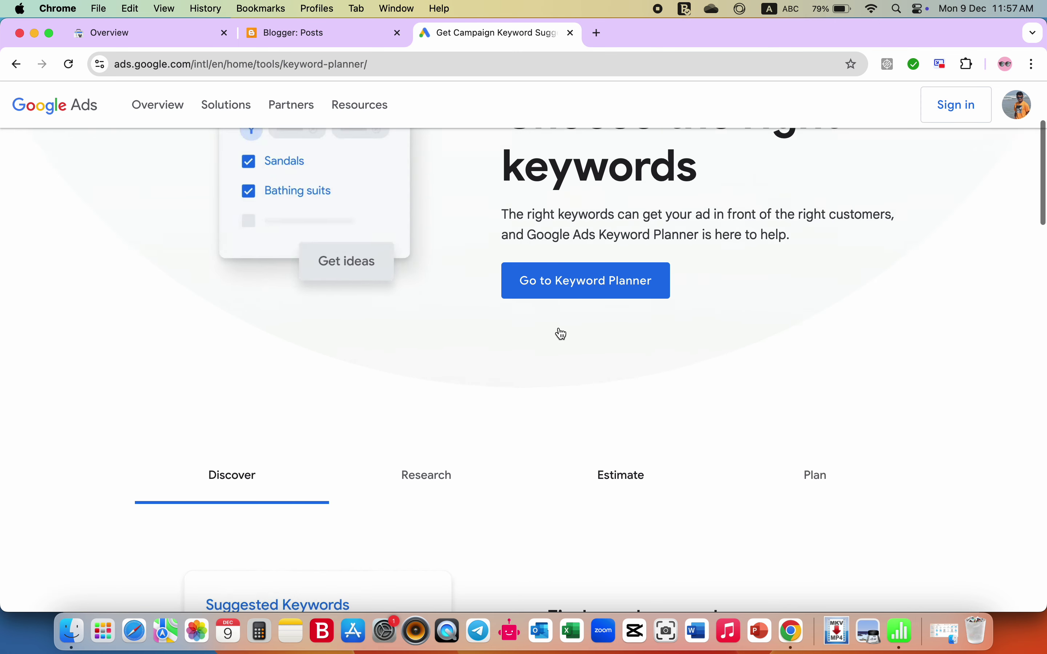
pyautogui.click(572, 486)
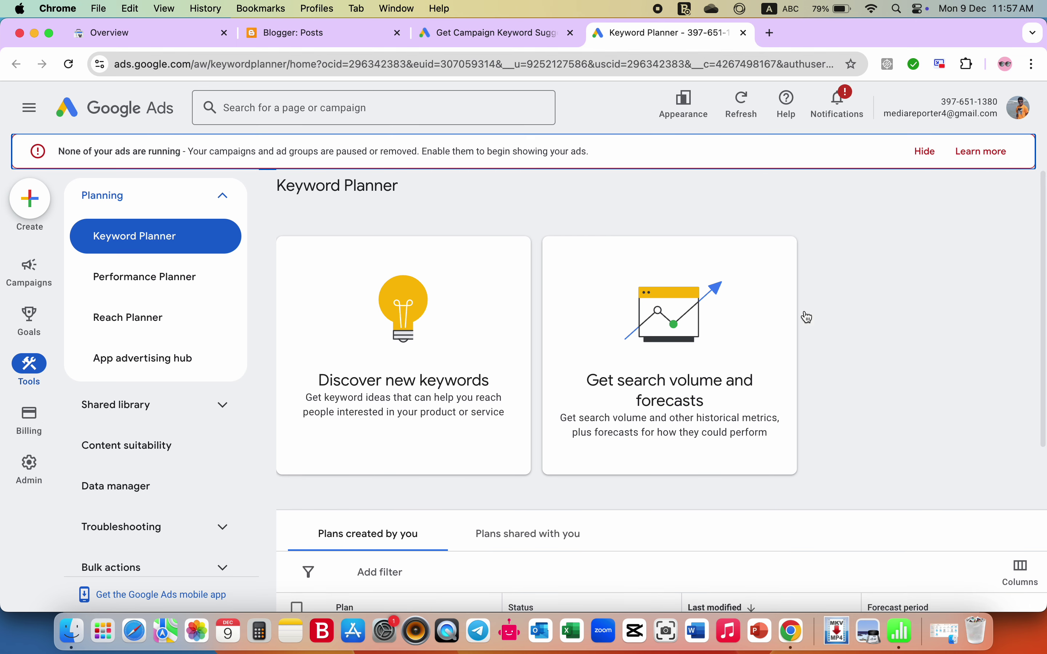
pyautogui.click(926, 151)
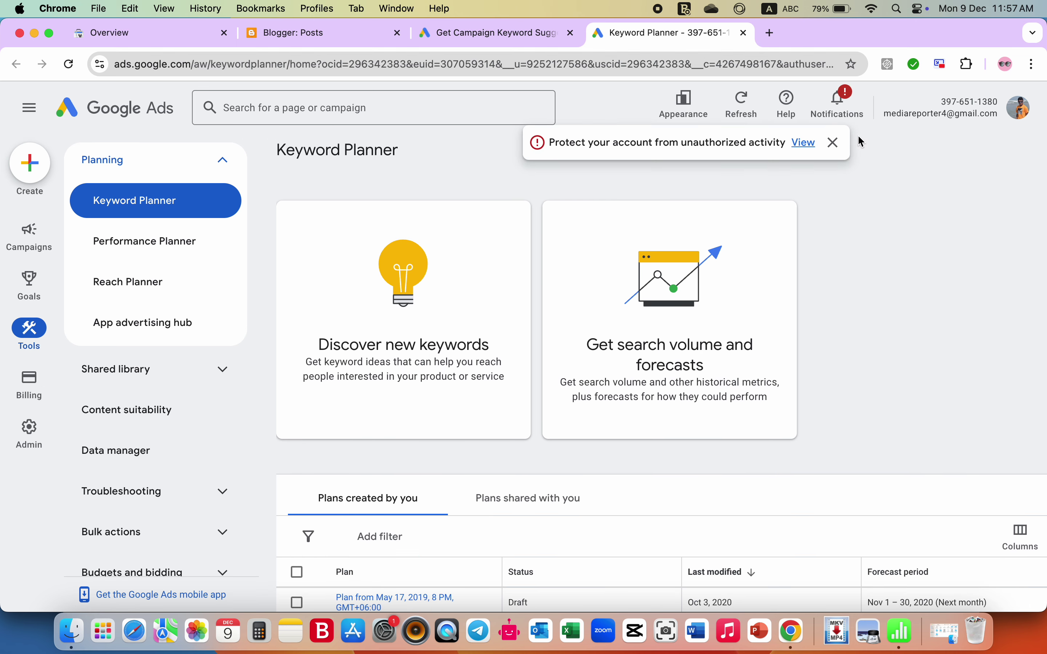
pyautogui.click(838, 143)
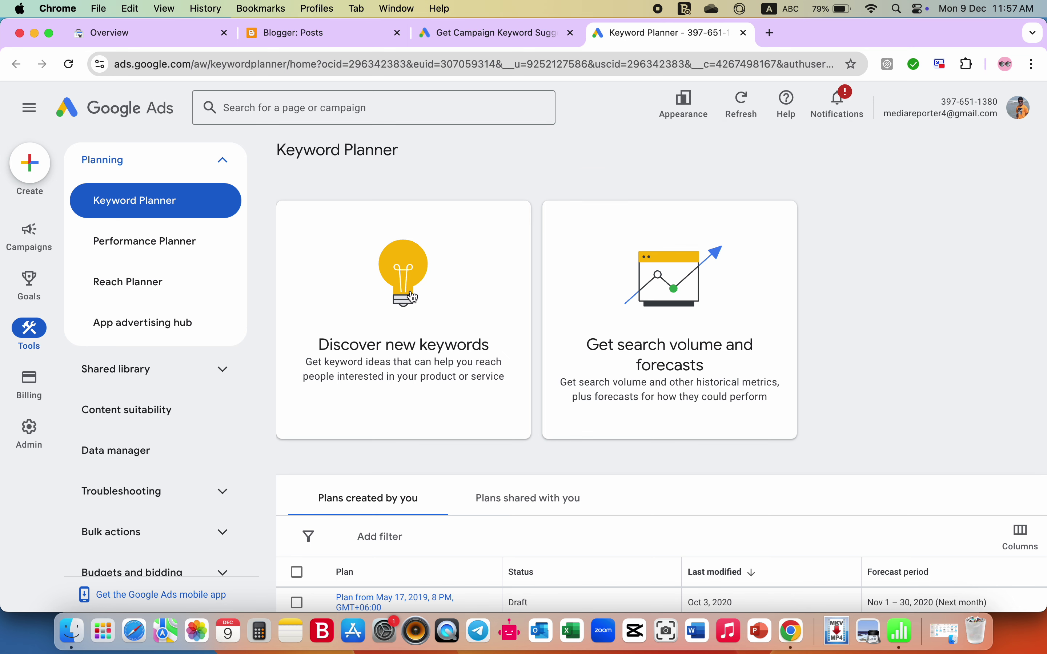
# Discover new keywords starting from "best laptop under 90000 in bangladesh 2024" and get the results
pyautogui.click(413, 297)
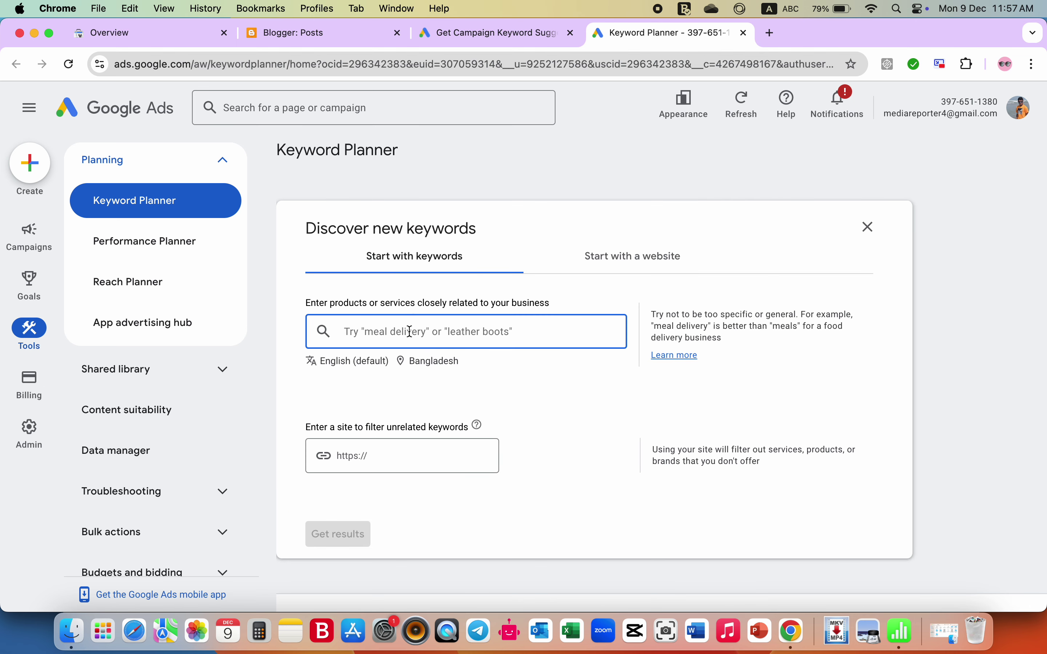
pyautogui.click(390, 455)
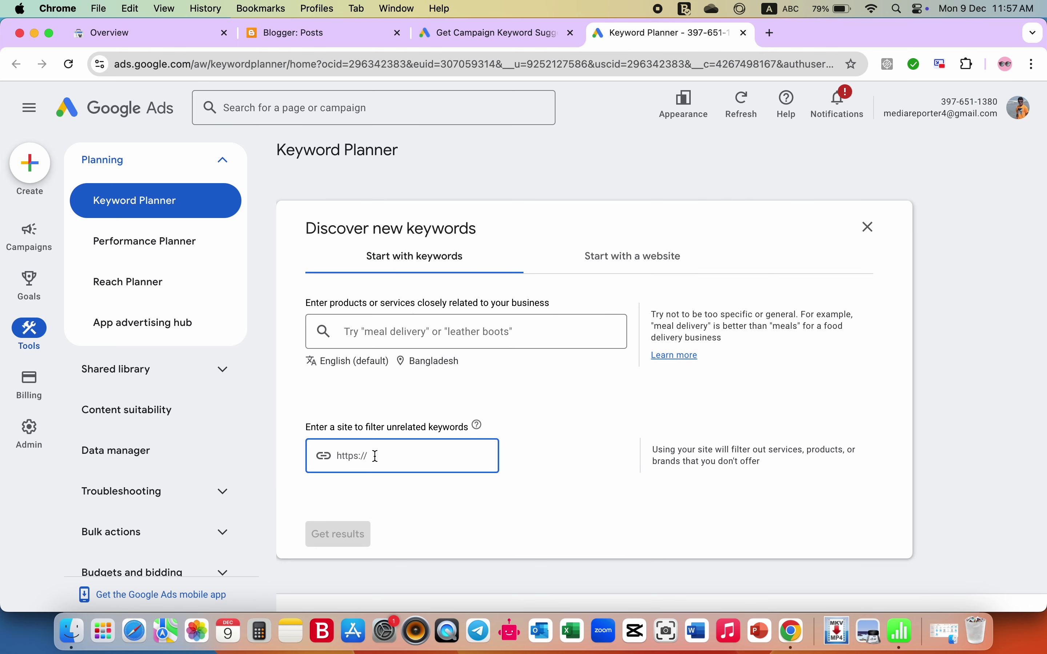
pyautogui.click(432, 325)
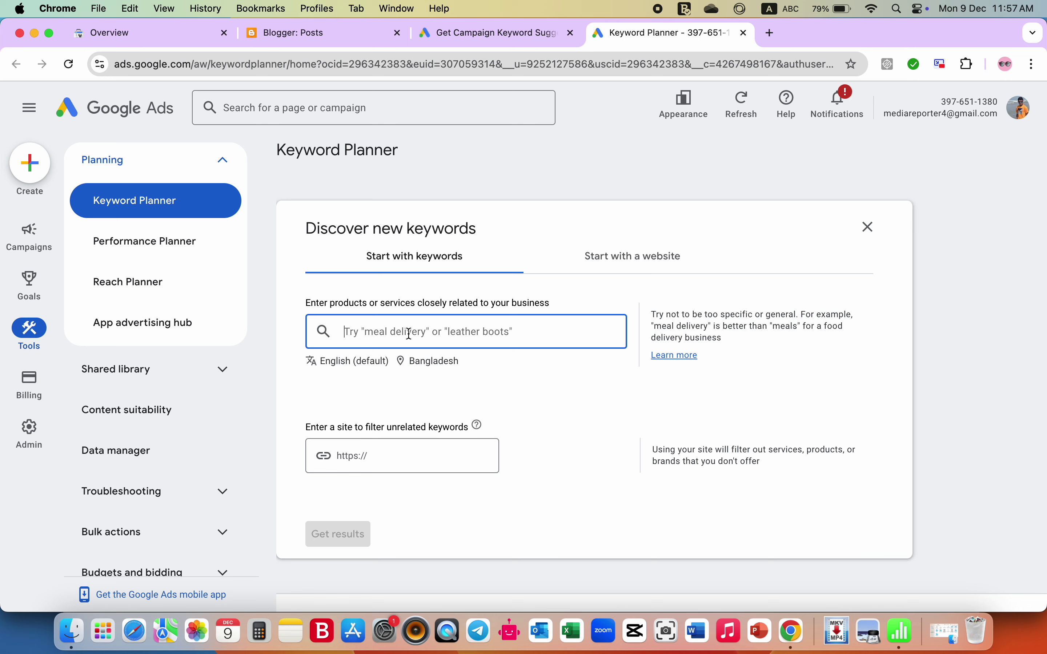
pyautogui.write('best l')
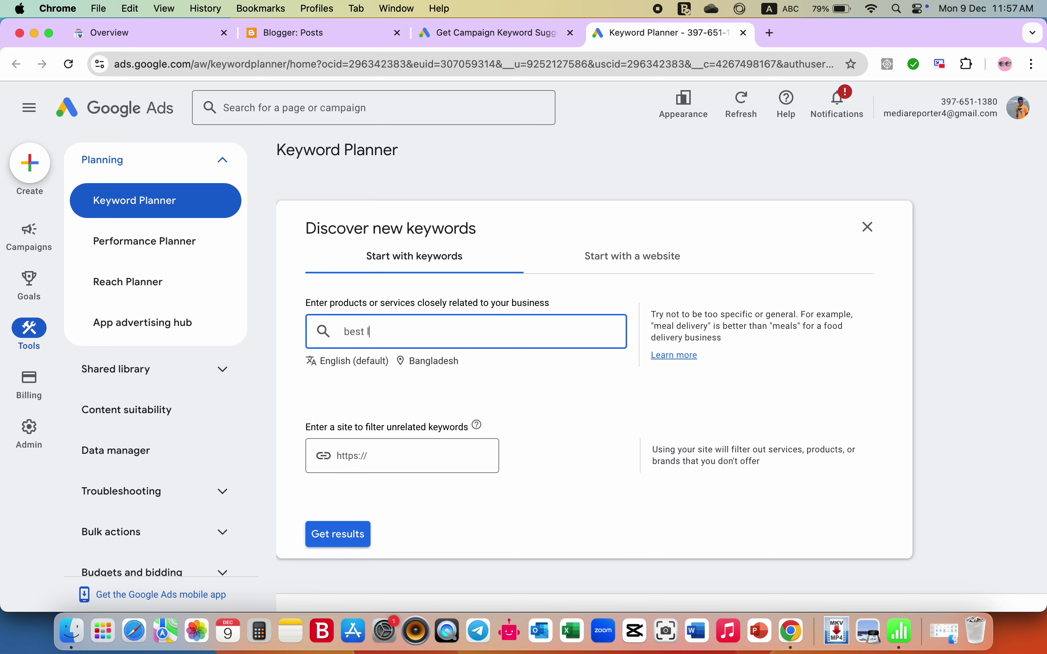
pyautogui.write('aptop under 90000 in ban')
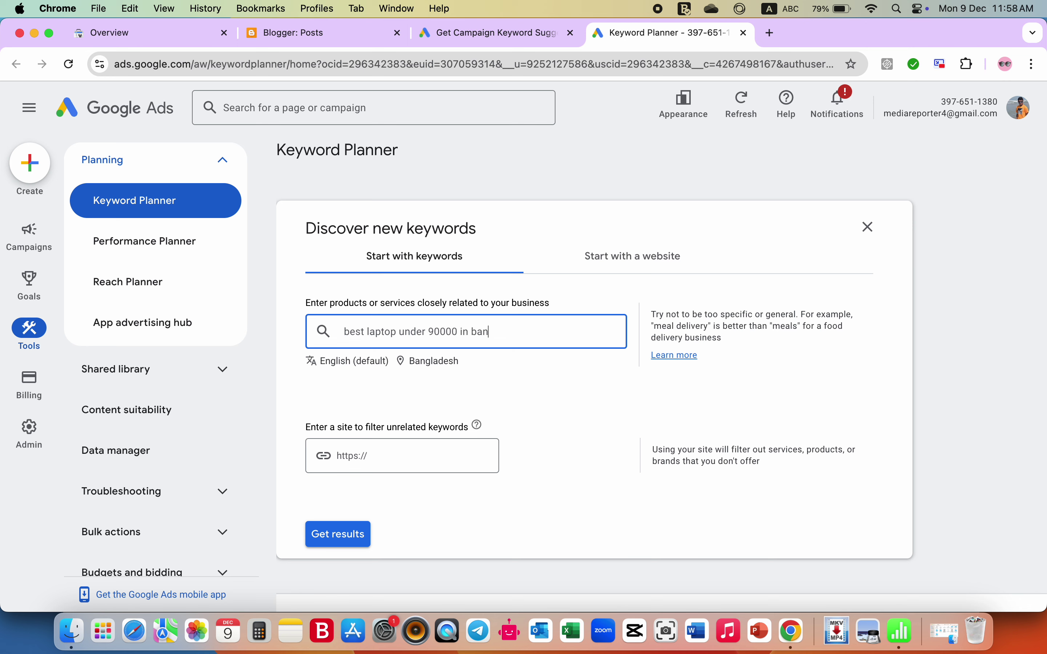
pyautogui.write('gladesh 2024')
pyautogui.click(346, 546)
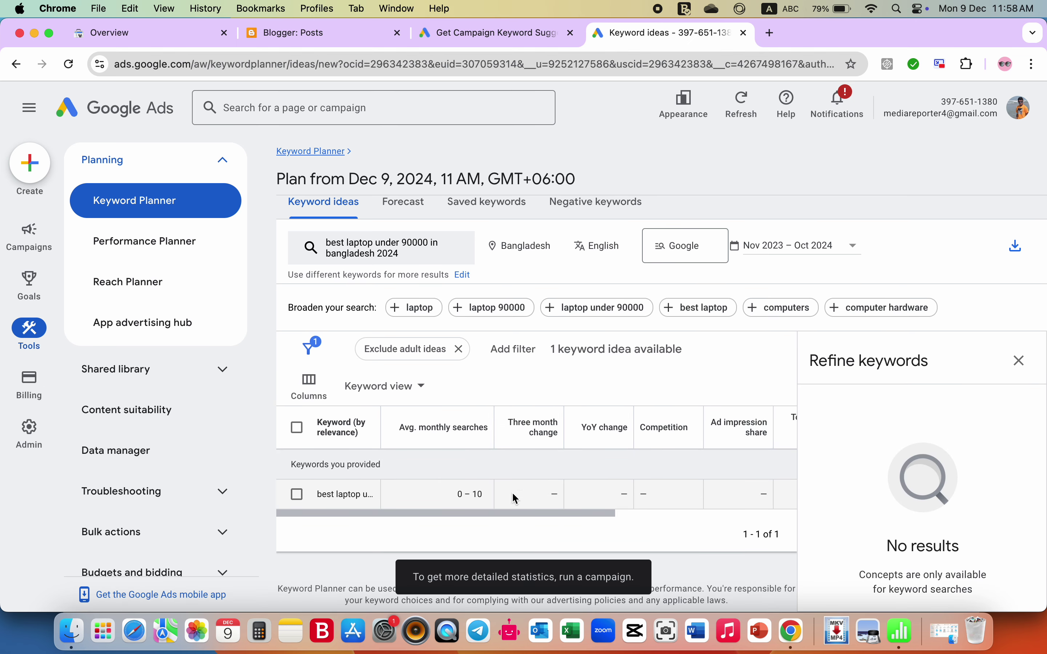
# Broaden the keyword search with the suggested "laptop 90000" and add the keyword "best laptop for students 2024"
pyautogui.click(440, 517)
pyautogui.moveTo(438, 513)
pyautogui.mouseDown()
pyautogui.moveTo(460, 516)
pyautogui.moveTo(421, 505)
pyautogui.mouseUp()
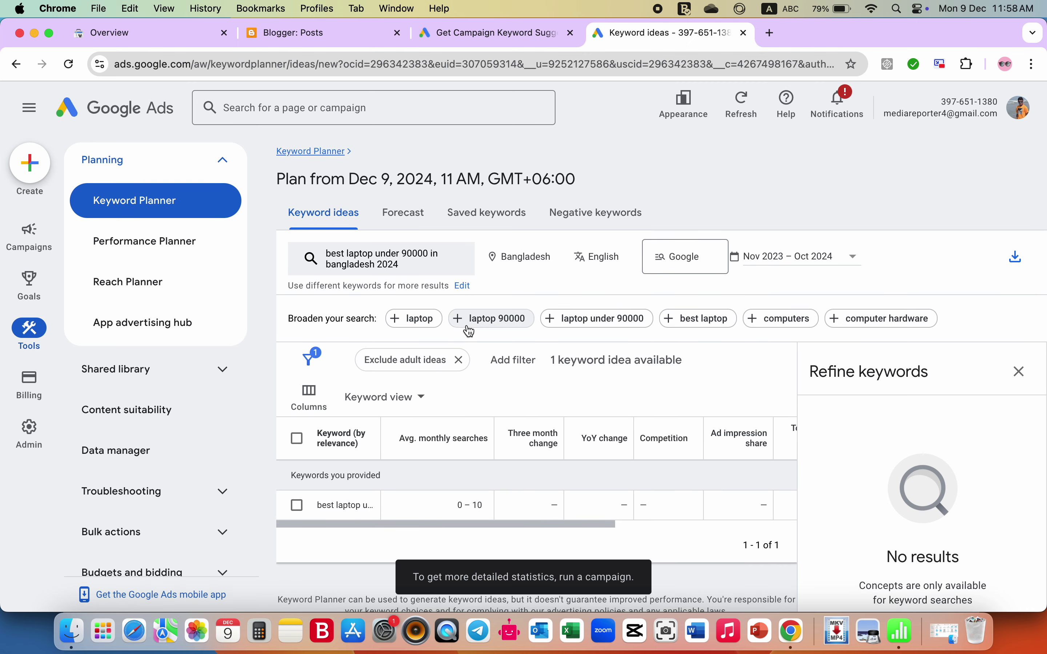
pyautogui.click(460, 327)
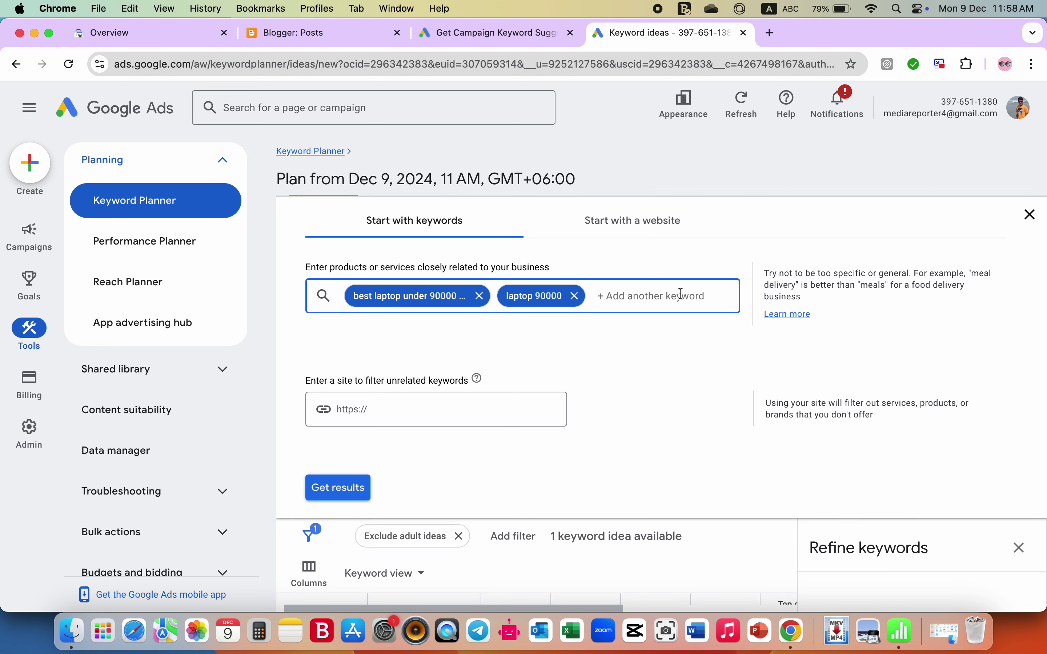
pyautogui.write('best')
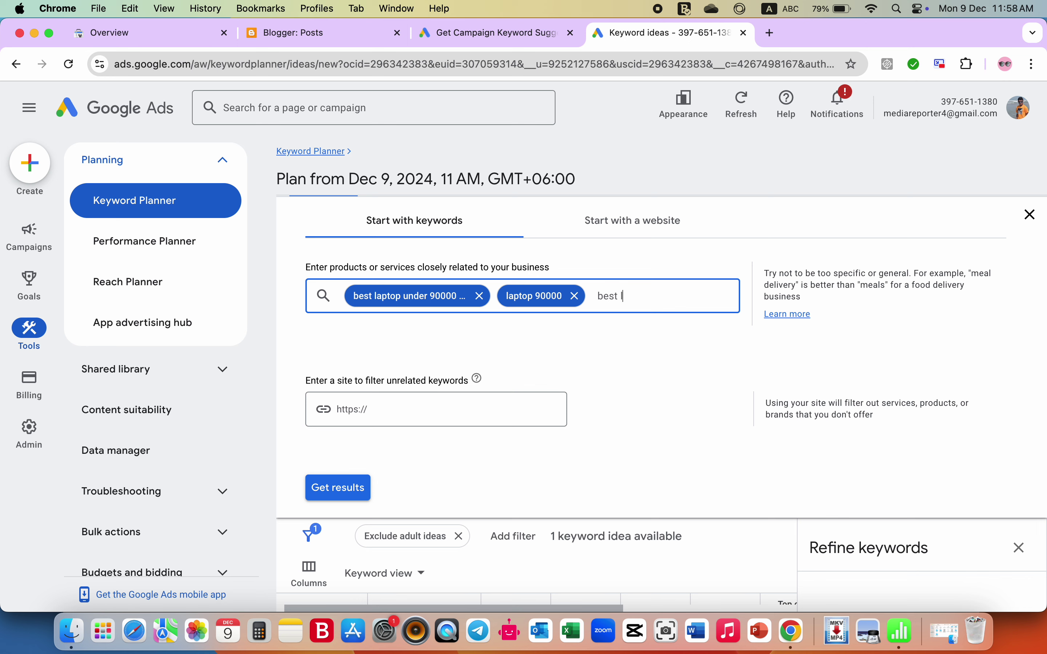
pyautogui.write(' laptop for students 2024')
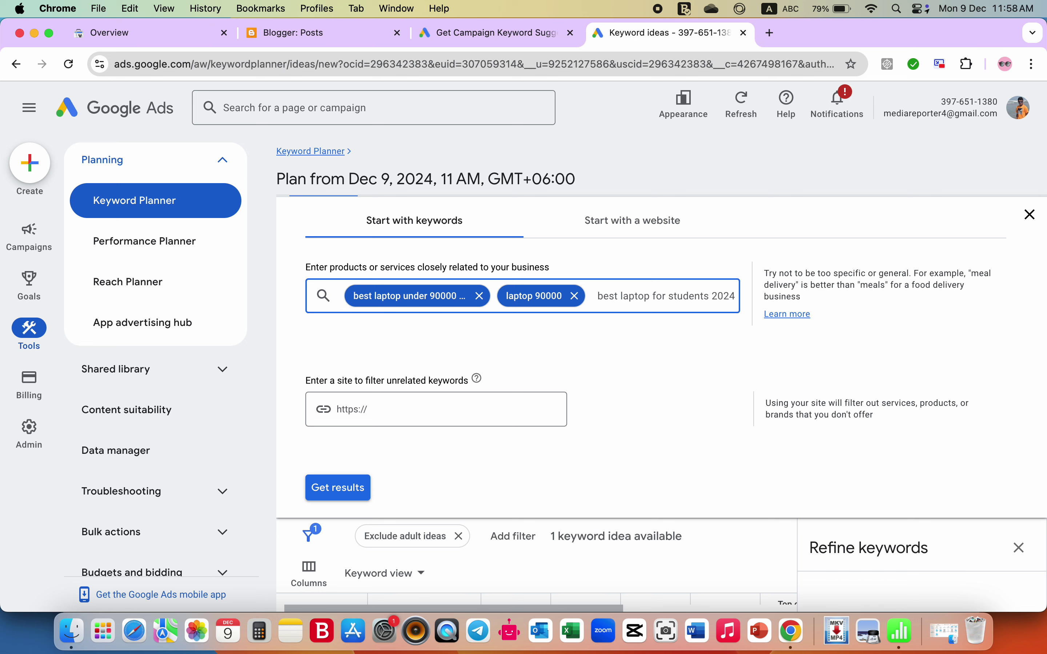
pyautogui.press('Return')
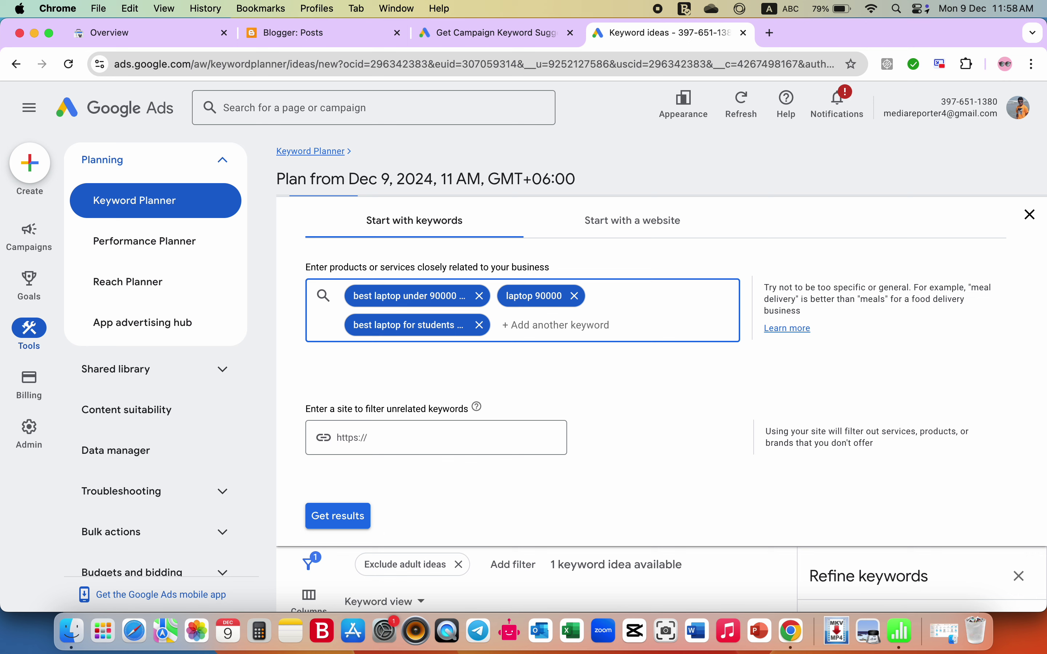
# Add the keywords "best gaming laptop" and "gaming laptop", get the results, and dismiss the keyword refinement pane
pyautogui.write('best gaming laptop')
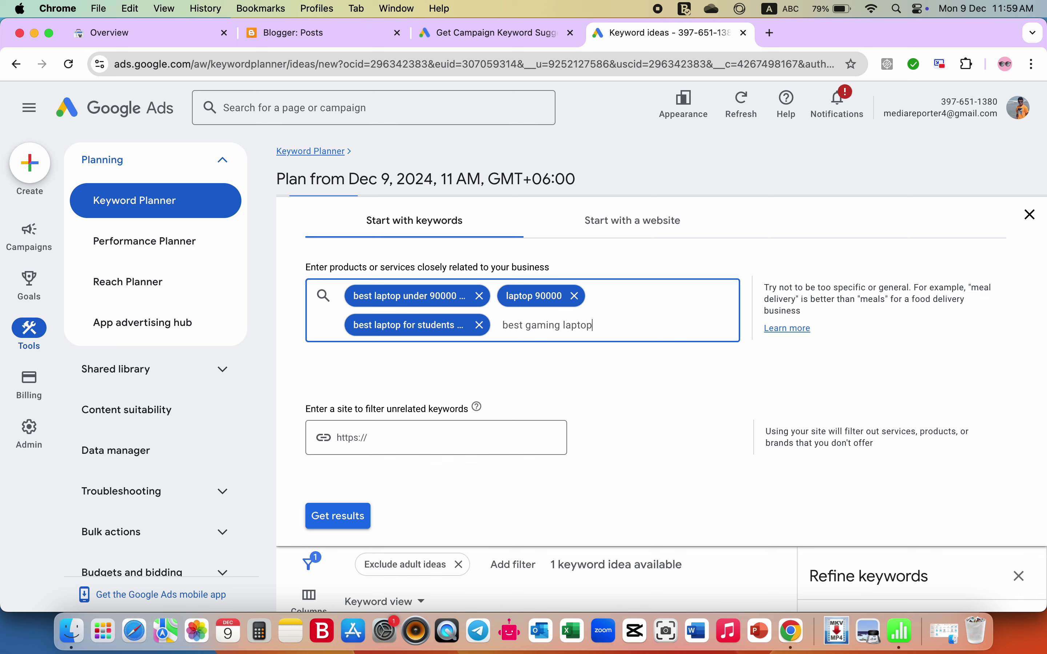
pyautogui.press('Return')
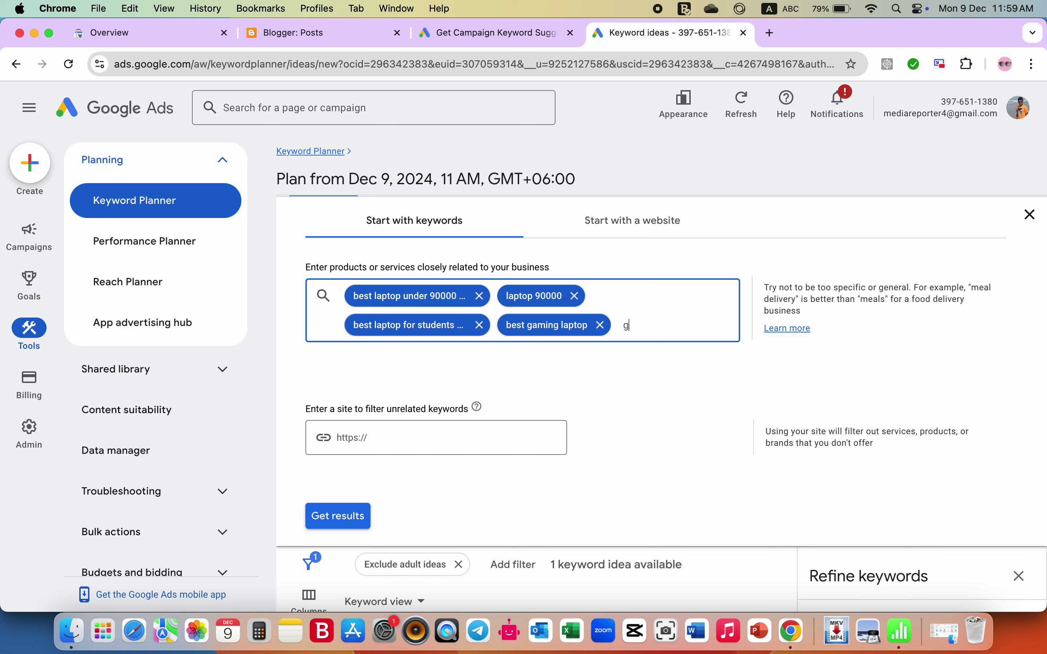
pyautogui.write('gaming laptop')
pyautogui.press('Return')
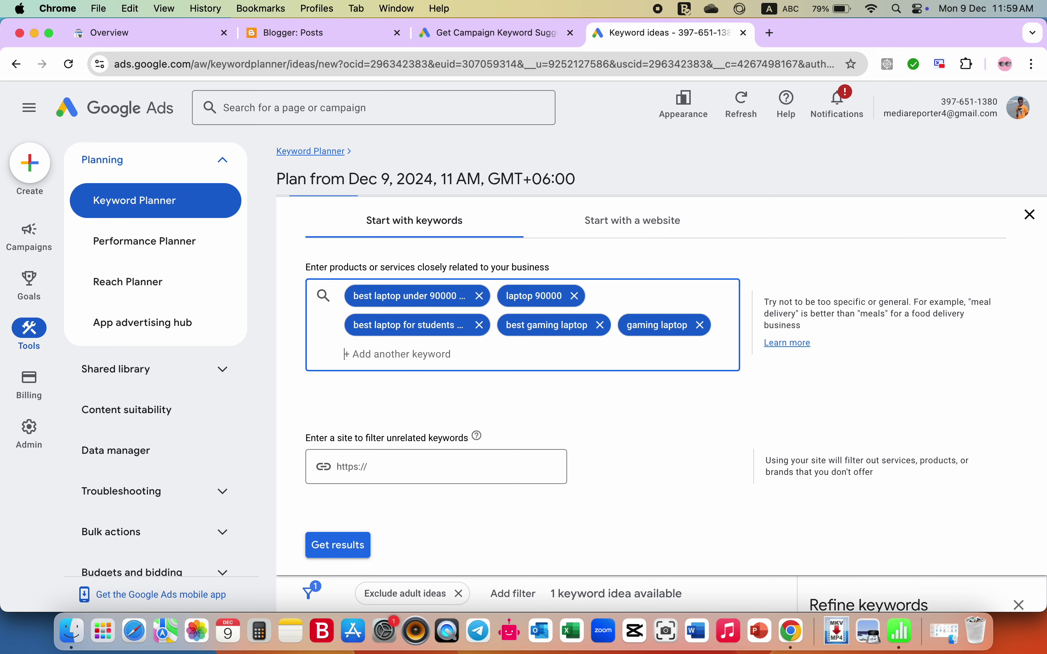
pyautogui.click(346, 553)
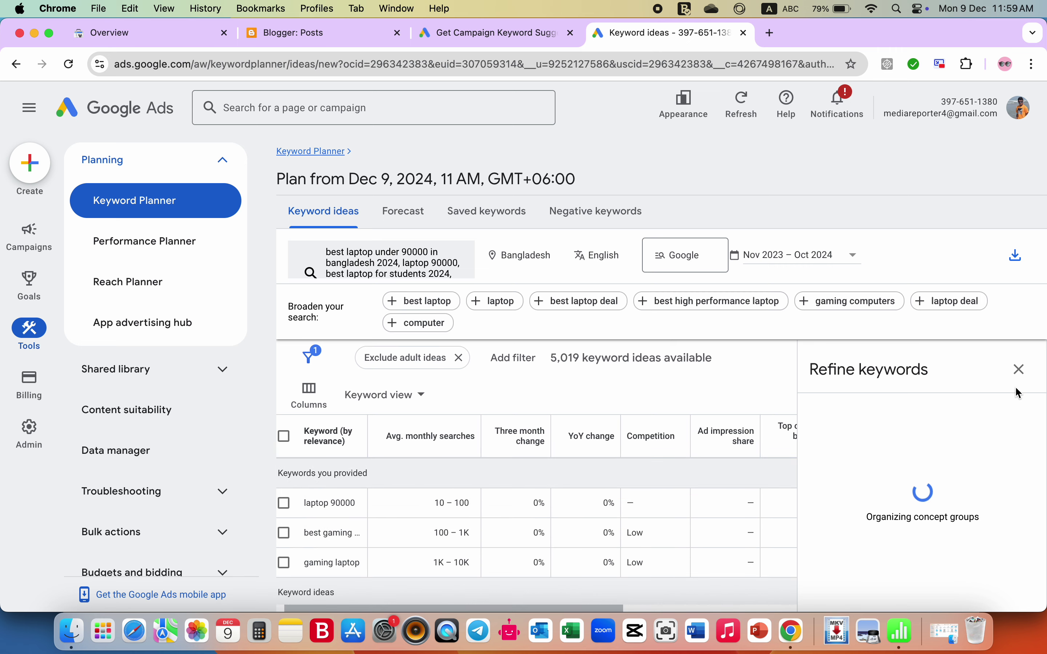
pyautogui.click(1019, 369)
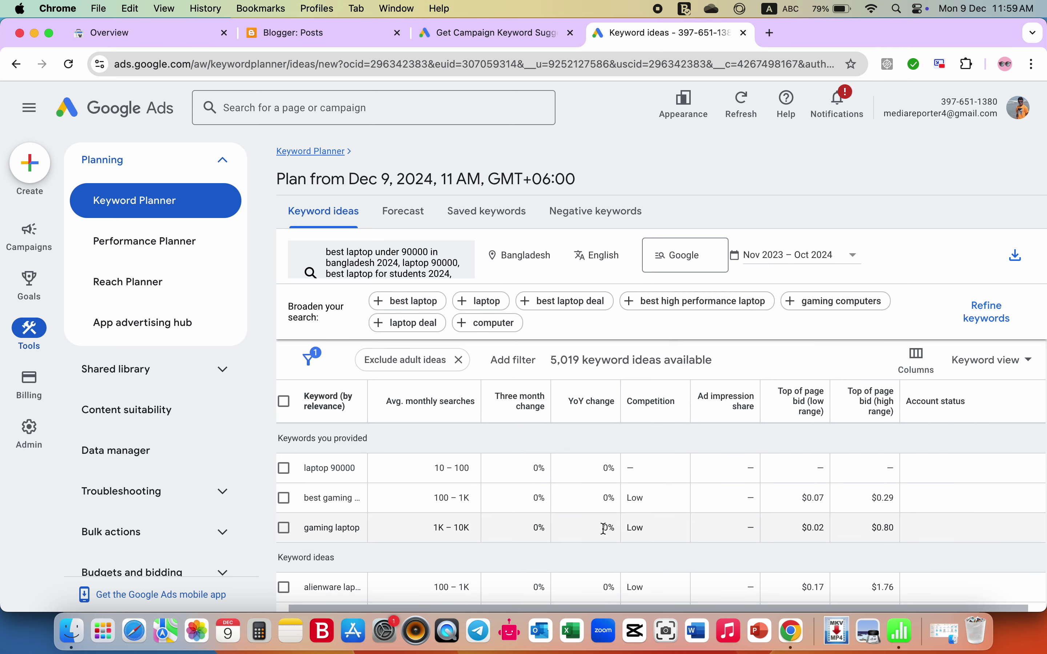
# Examine the average monthly searches, competition and top-of-page bids of the provided keywords and the keyword ideas
pyautogui.scroll(-2, 605, 528)
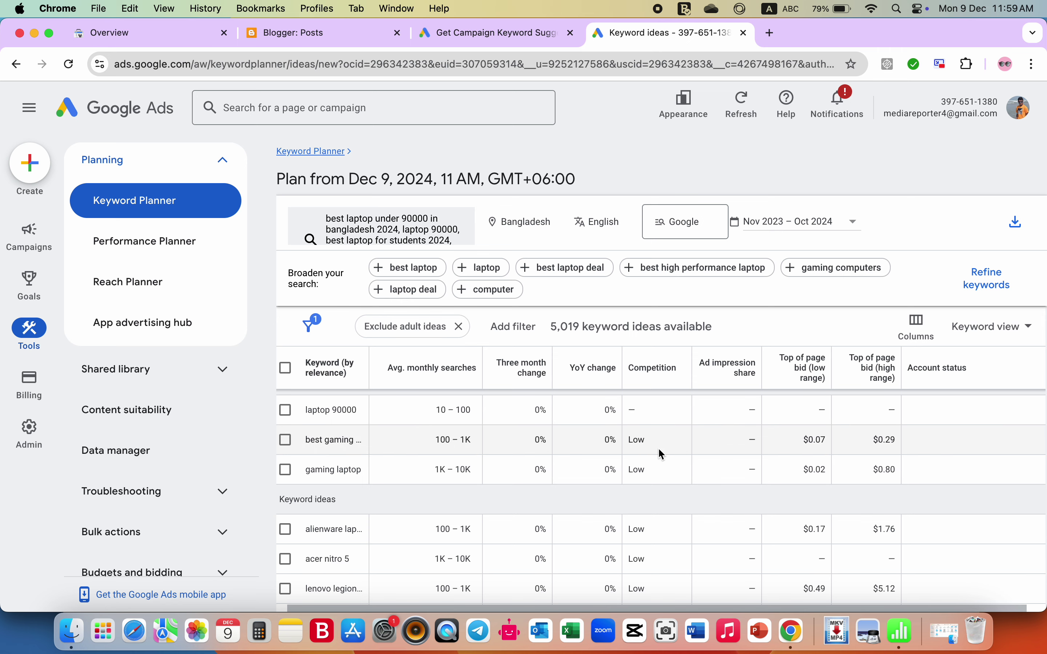
pyautogui.scroll(-1, 633, 450)
pyautogui.scroll(-1, 635, 452)
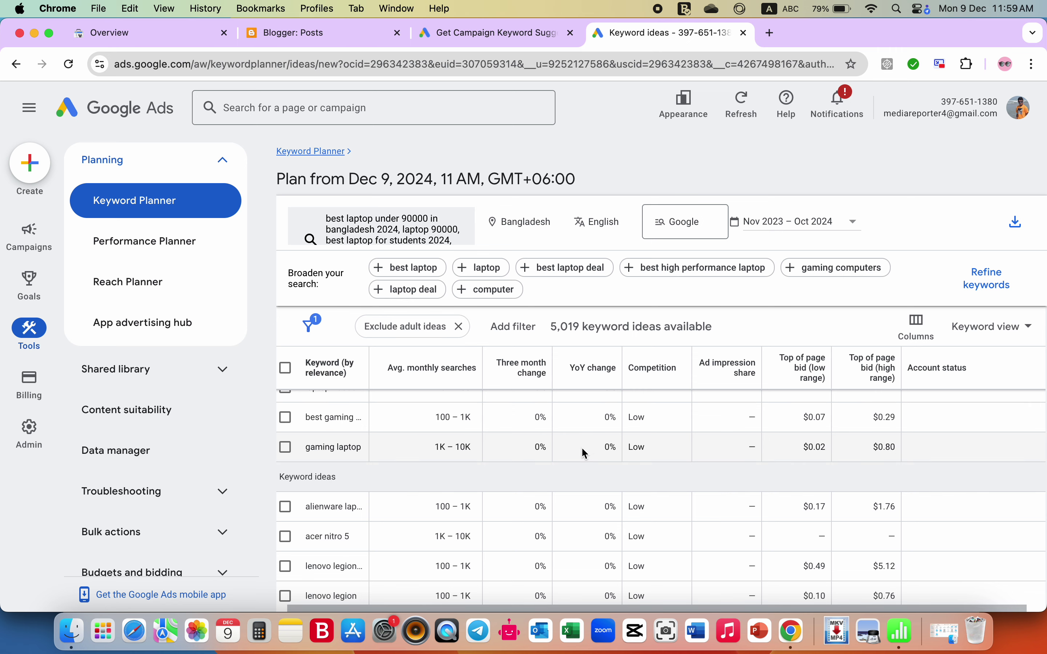
pyautogui.scroll(-1, 581, 449)
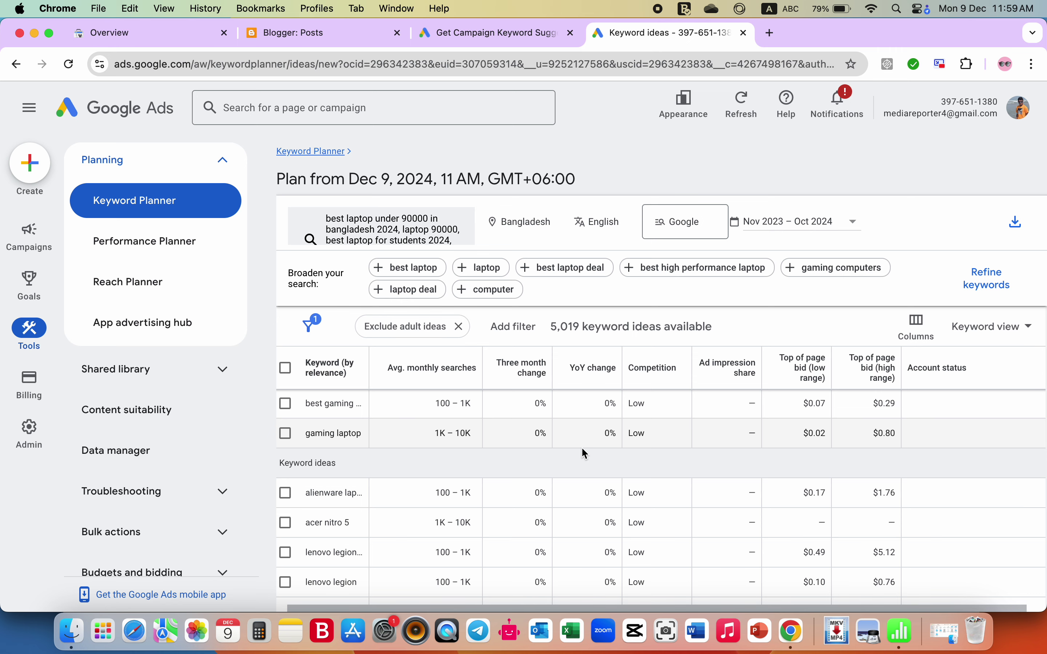
pyautogui.scroll(-1, 584, 452)
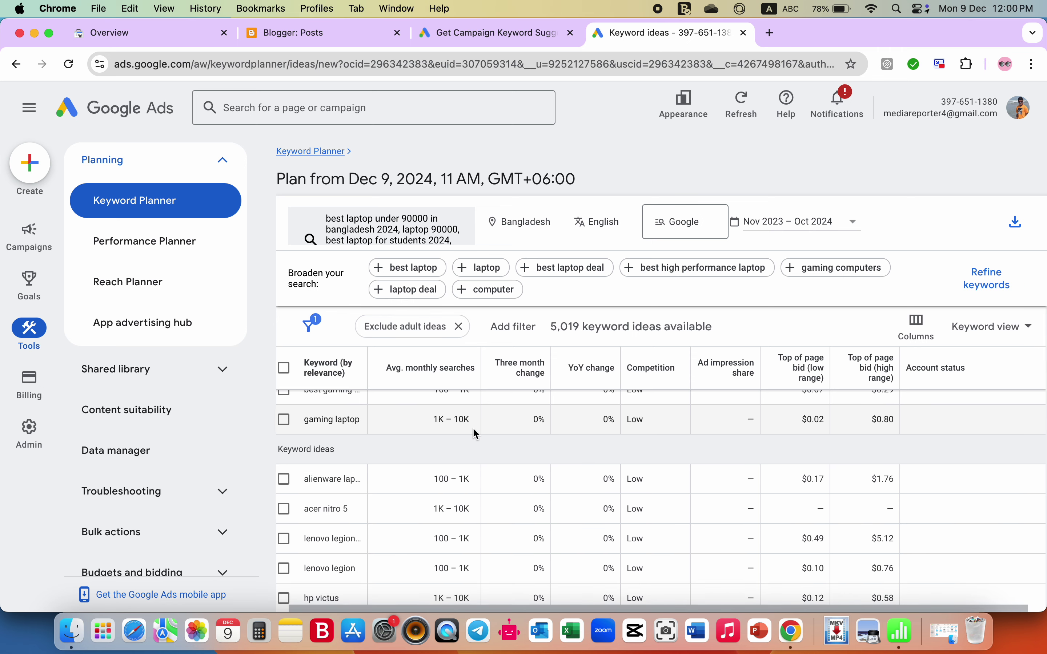
pyautogui.scroll(-1, 476, 432)
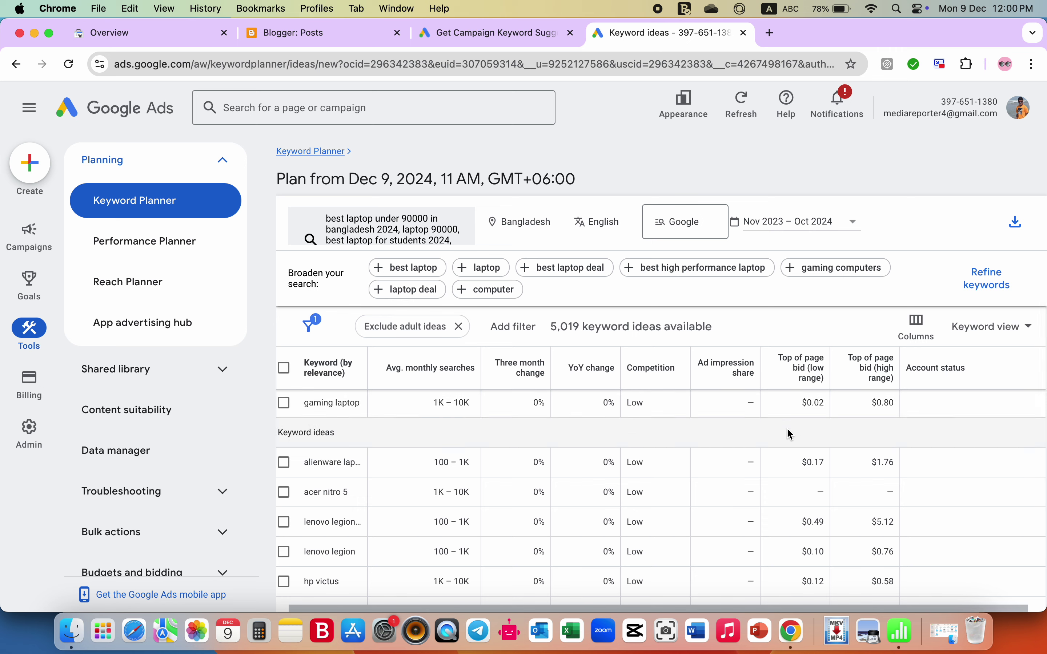
pyautogui.scroll(-2, 716, 449)
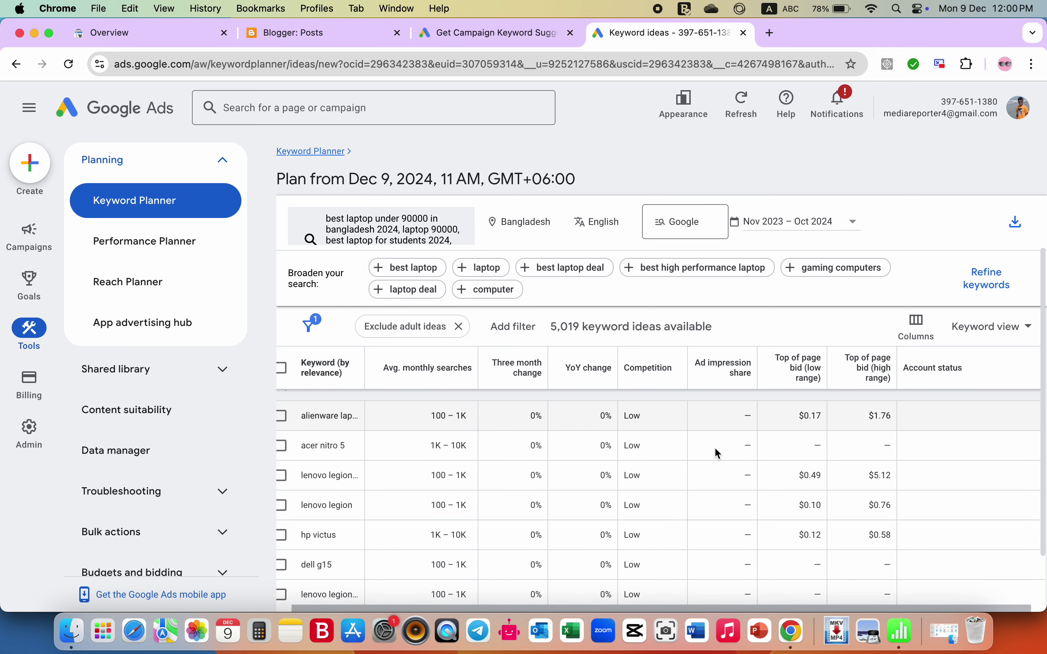
pyautogui.scroll(-1, 716, 450)
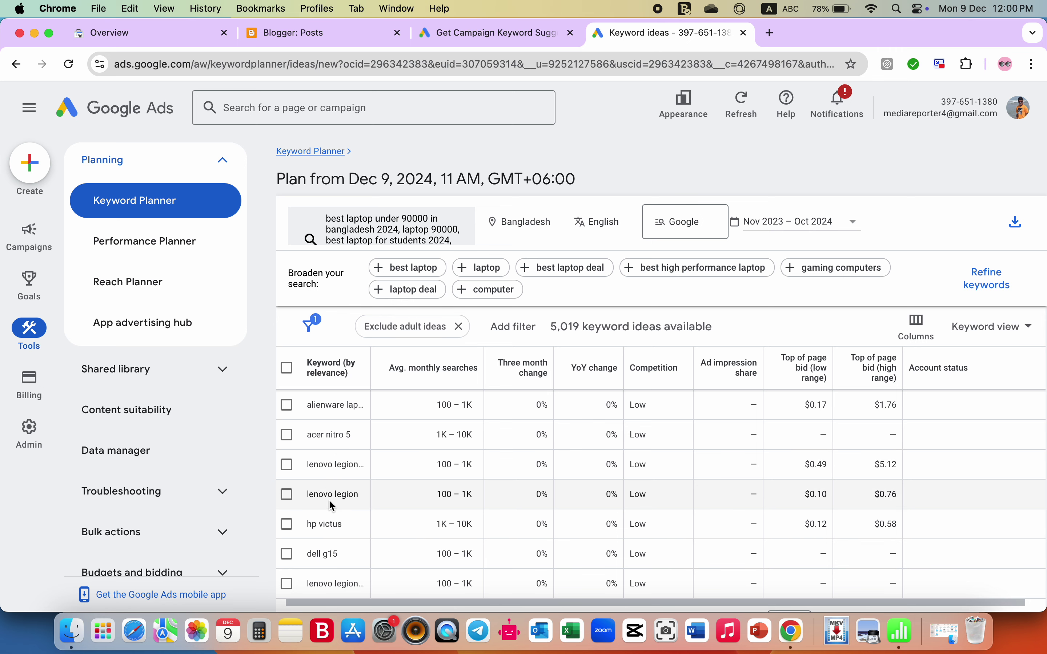
pyautogui.scroll(-3, 376, 485)
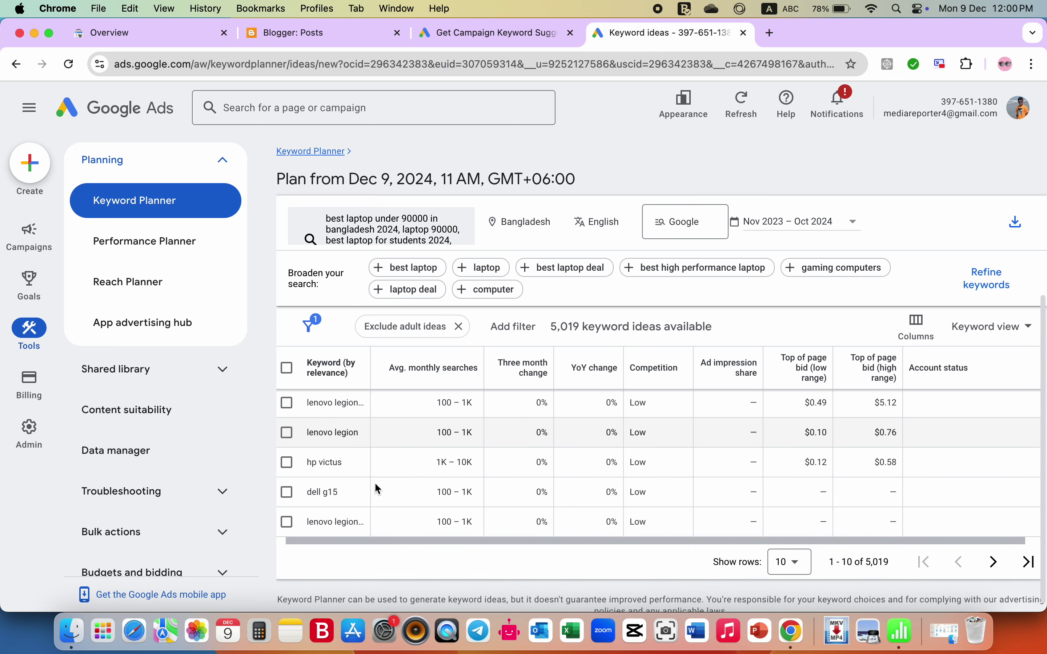
pyautogui.scroll(1, 376, 488)
pyautogui.scroll(2, 376, 488)
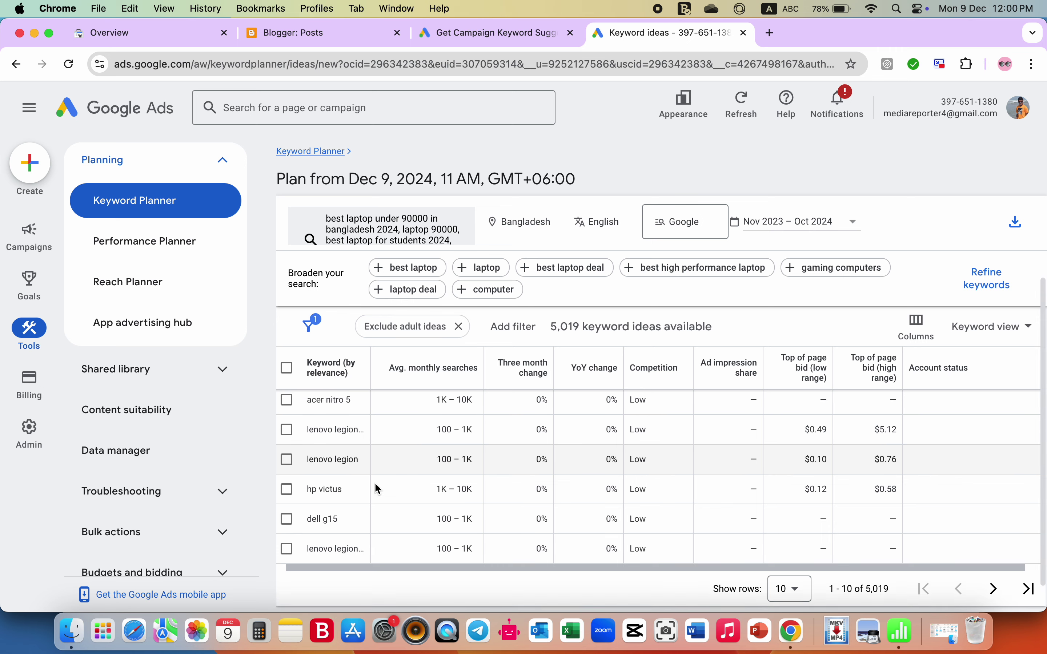
pyautogui.scroll(3, 375, 485)
pyautogui.scroll(-2, 375, 484)
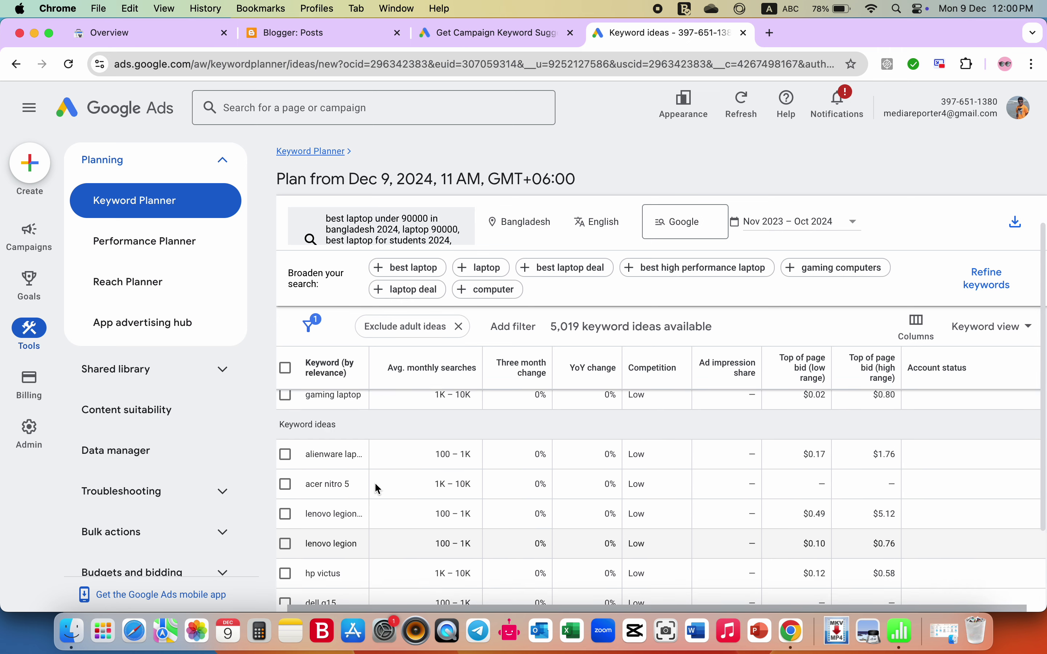
pyautogui.scroll(-2, 375, 485)
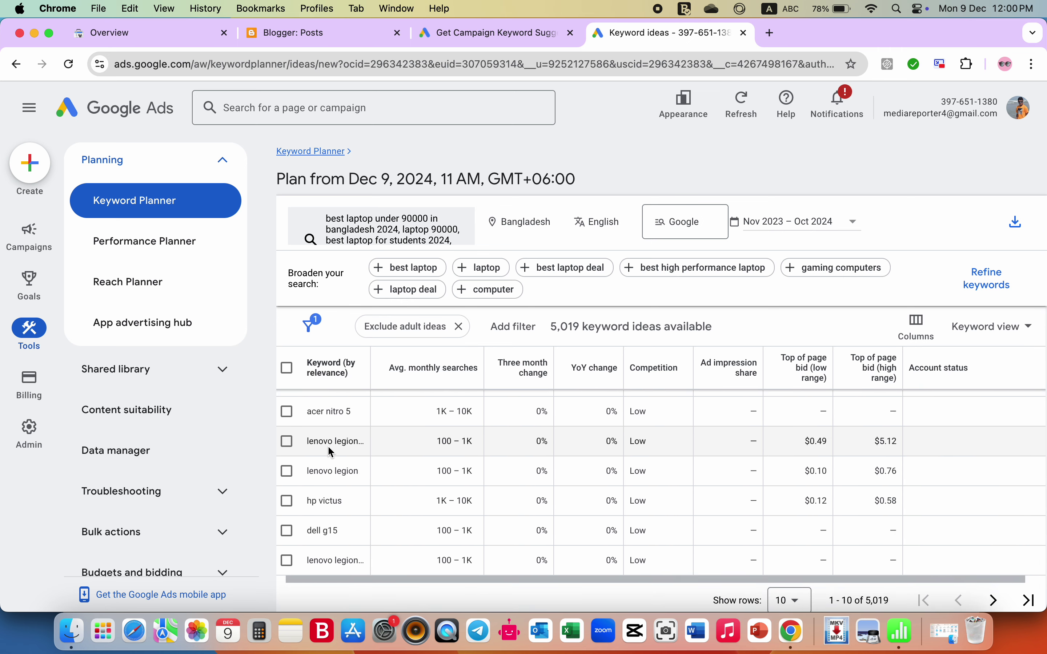
# Select the keywords acer nitro 5, hp victus, gaming laptop and best gaming laptop in the results table
pyautogui.click(287, 413)
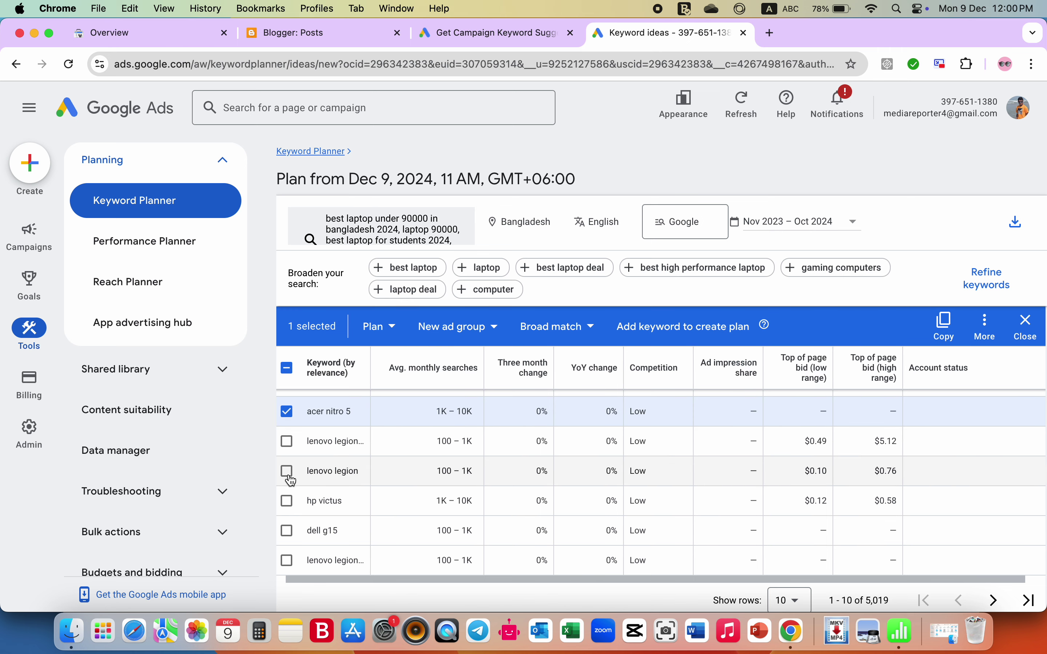
pyautogui.click(289, 504)
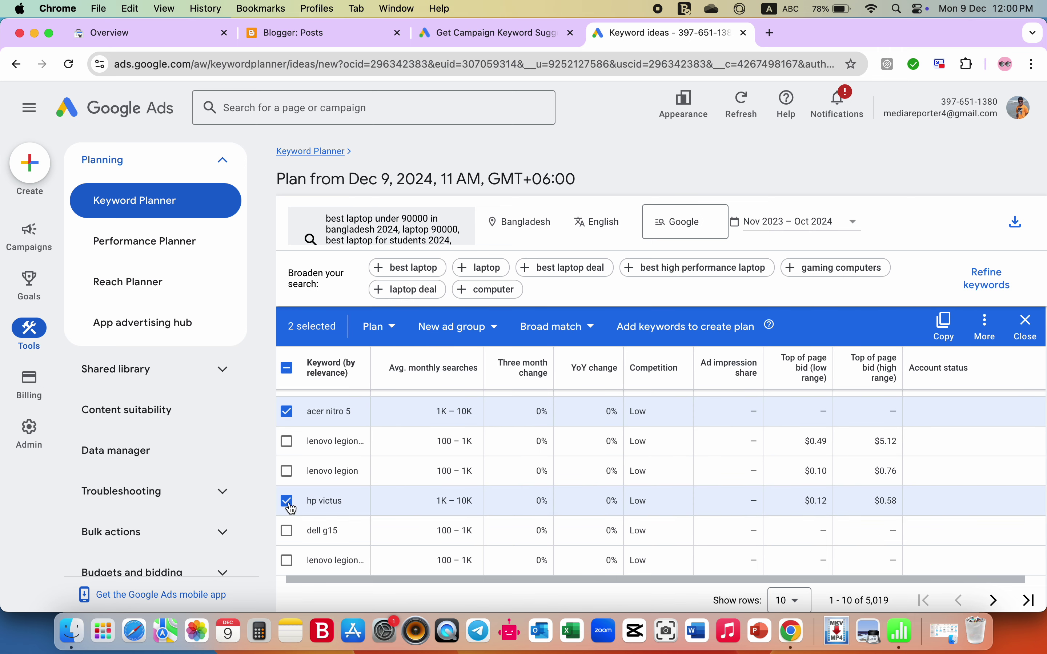
pyautogui.scroll(5, 353, 464)
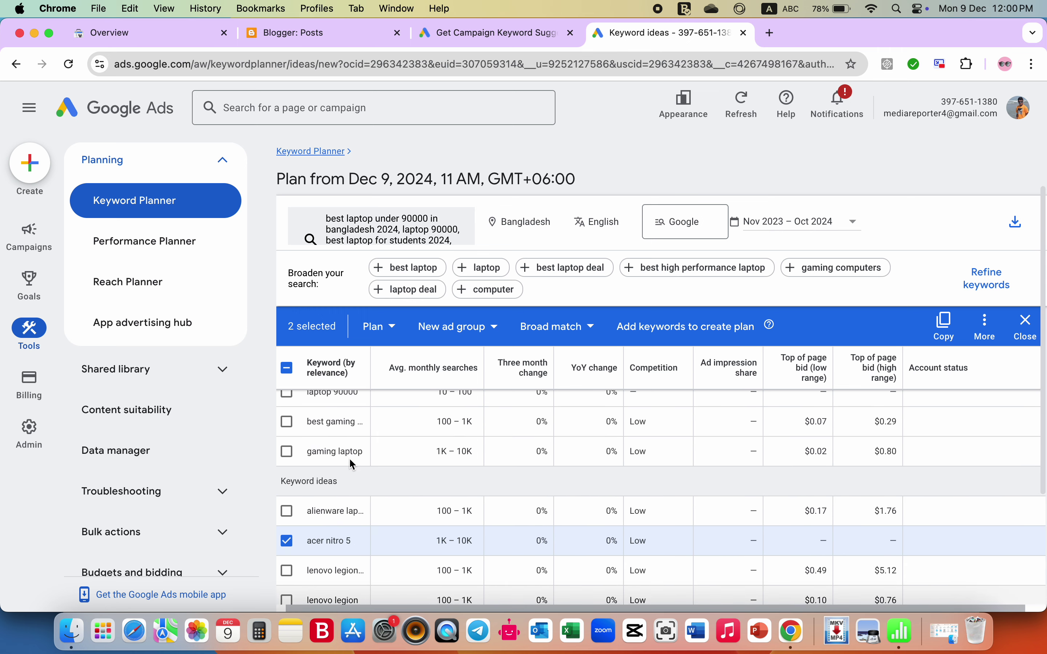
pyautogui.click(287, 452)
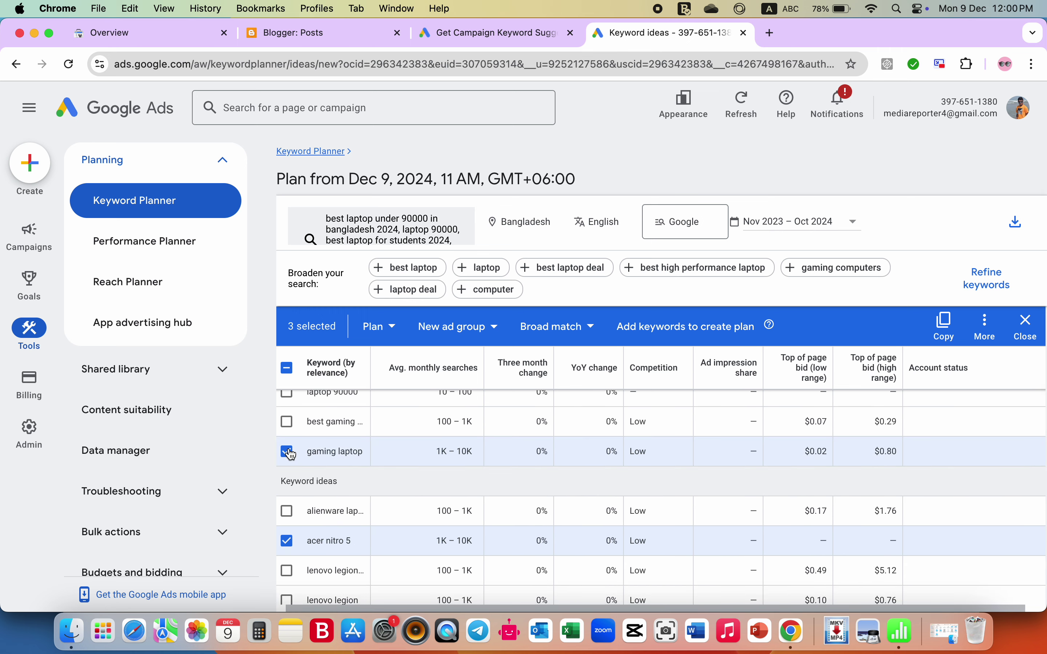
pyautogui.click(288, 423)
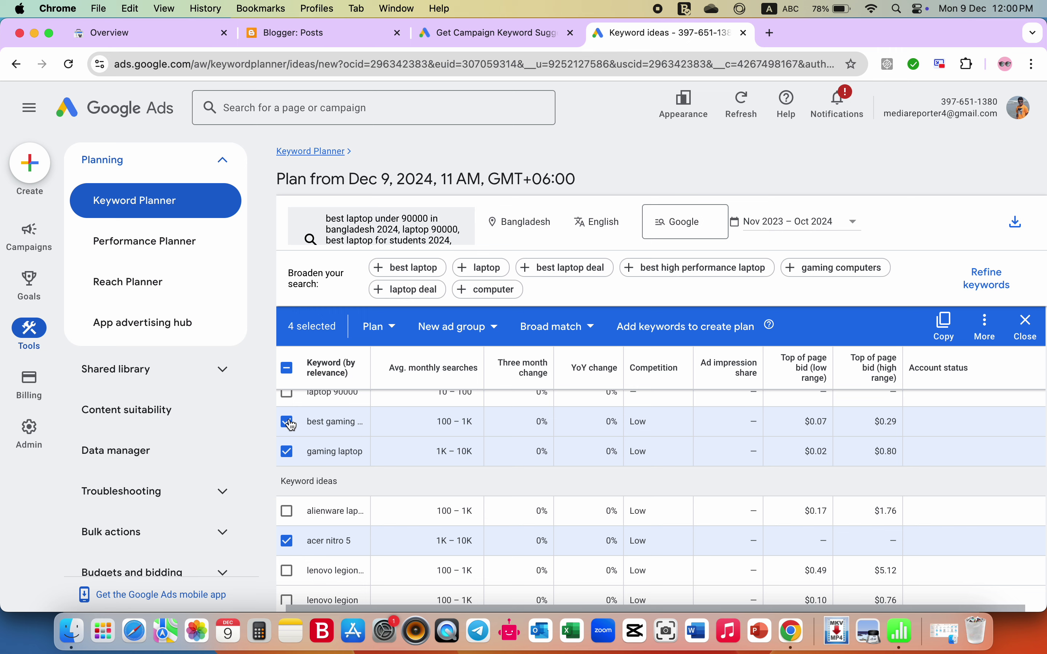
pyautogui.scroll(1, 688, 498)
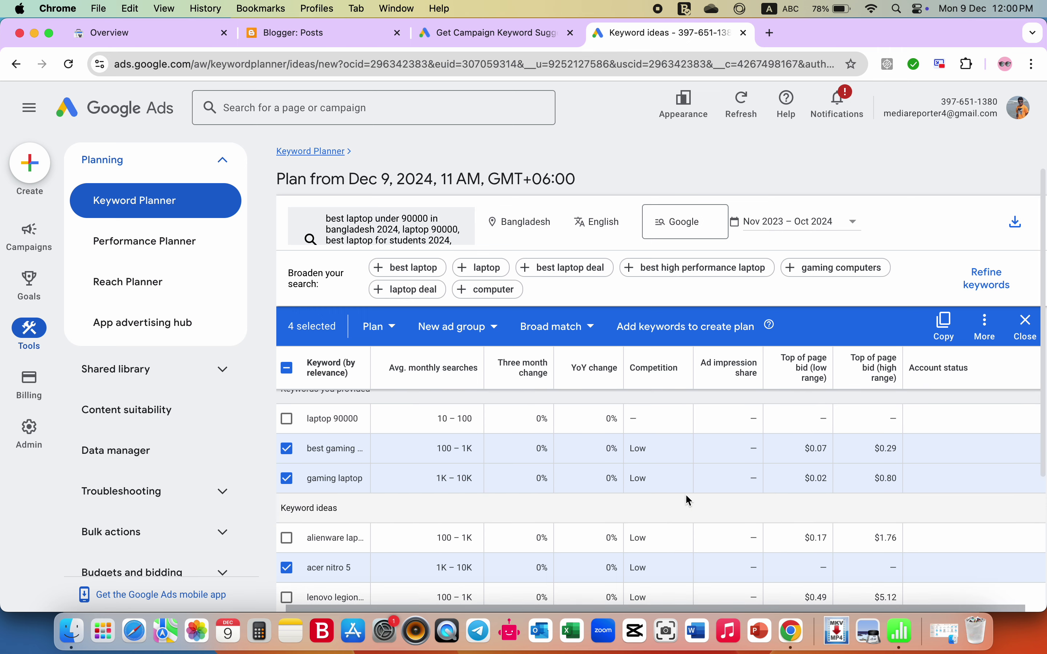
# Download the keyword ideas as a .csv file and open the downloaded Keyword Stats file in Numbers
pyautogui.click(1017, 226)
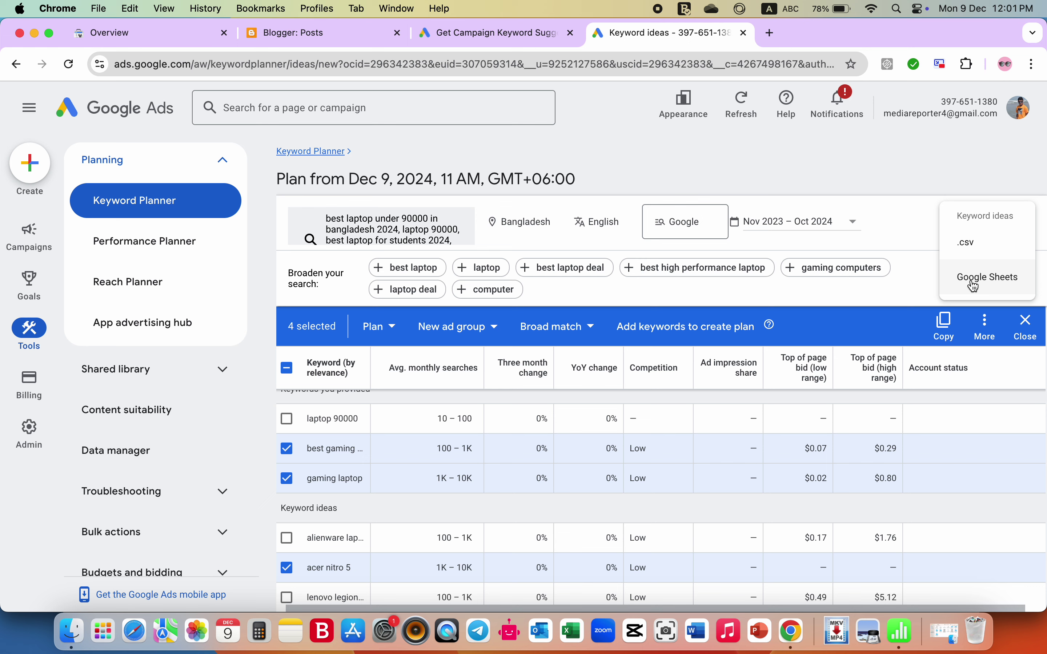
pyautogui.click(969, 244)
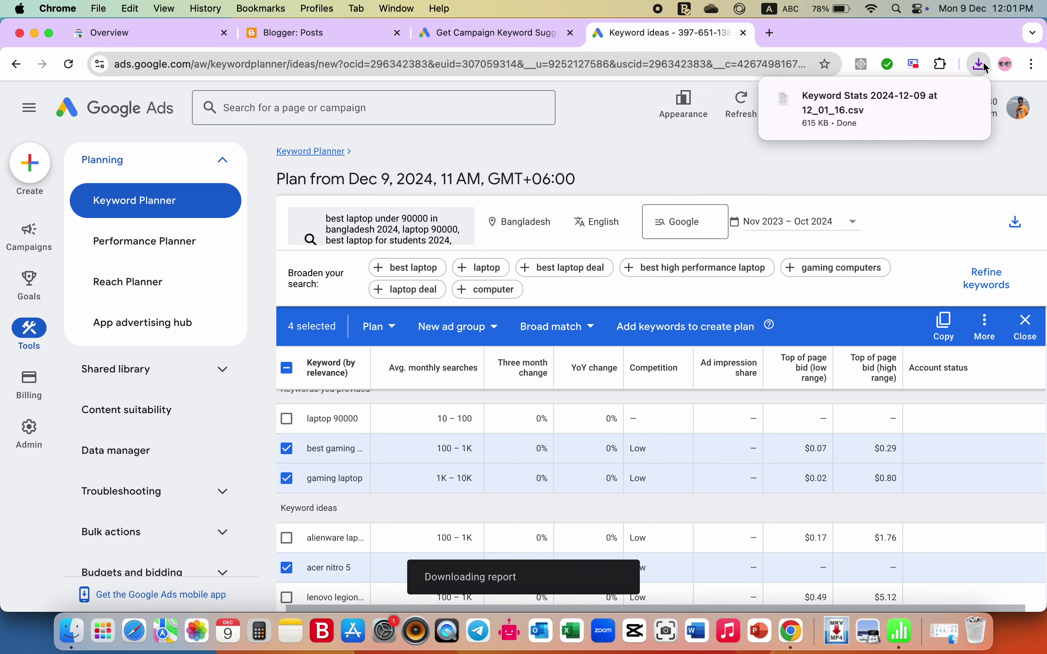
pyautogui.click(938, 101)
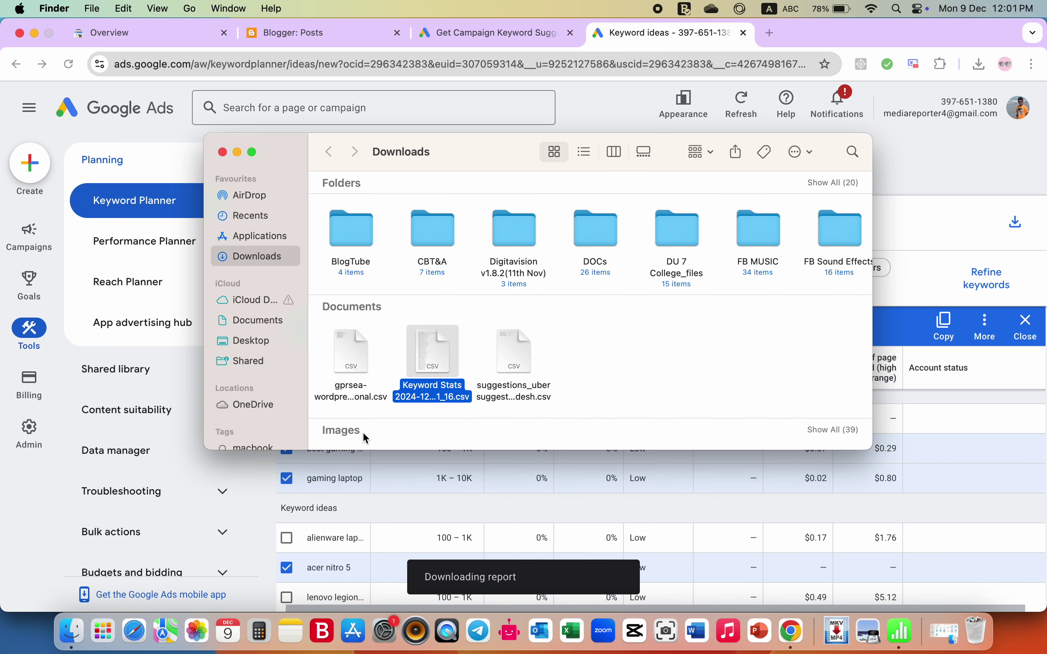
pyautogui.doubleClick(431, 362)
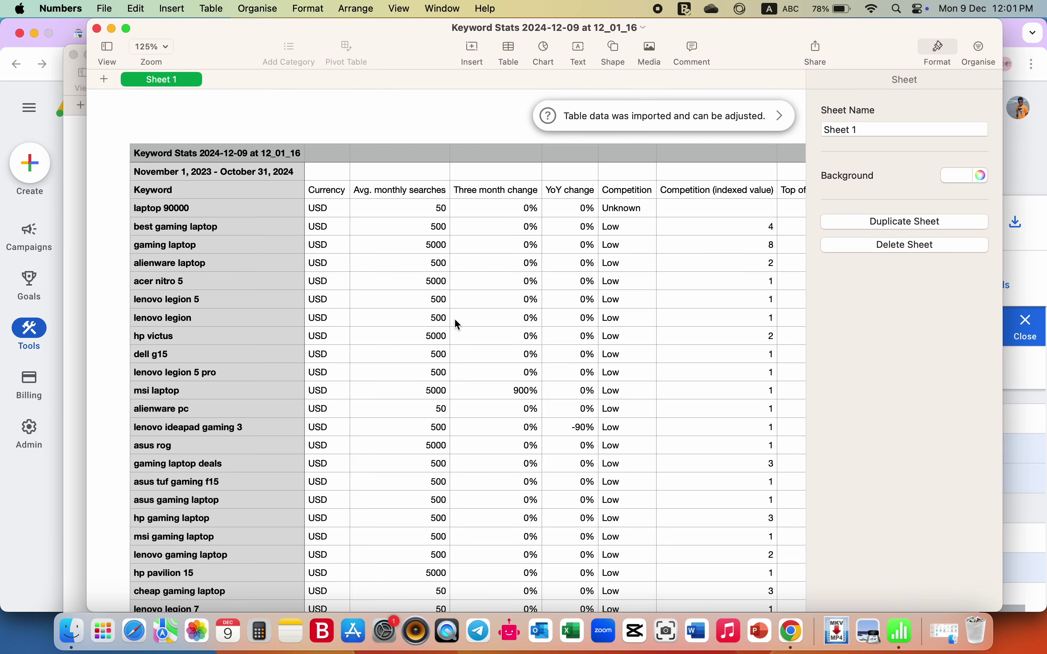
# Review the exported keyword table, comparing each keyword's average monthly searches, changes and competition
pyautogui.scroll(-1, 454, 319)
pyautogui.scroll(1, 455, 318)
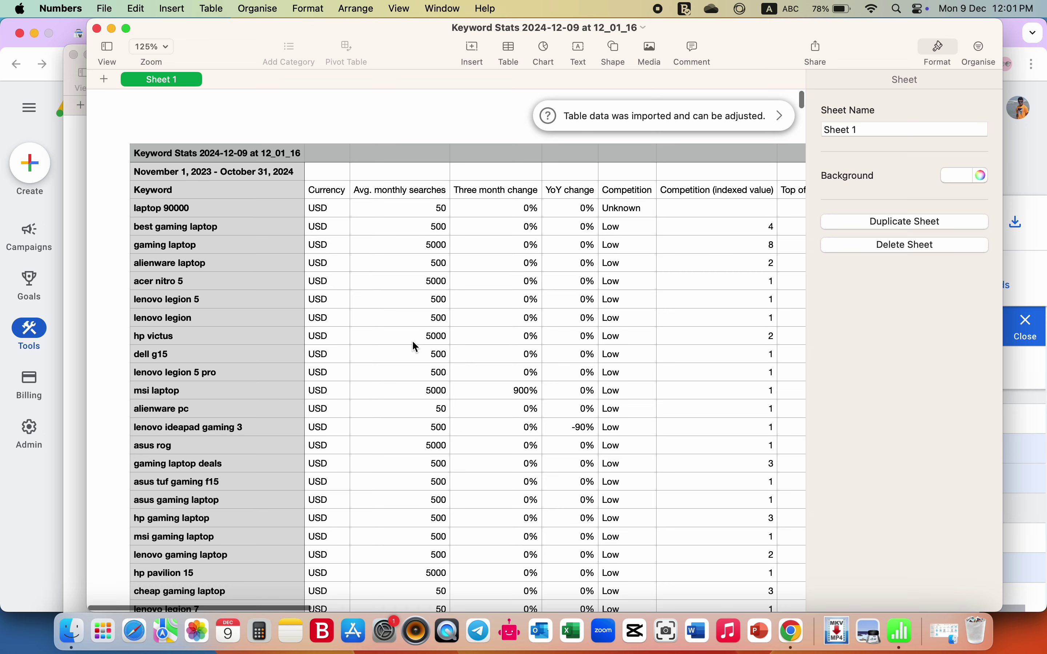
pyautogui.scroll(-5, 413, 343)
pyautogui.scroll(-3, 414, 346)
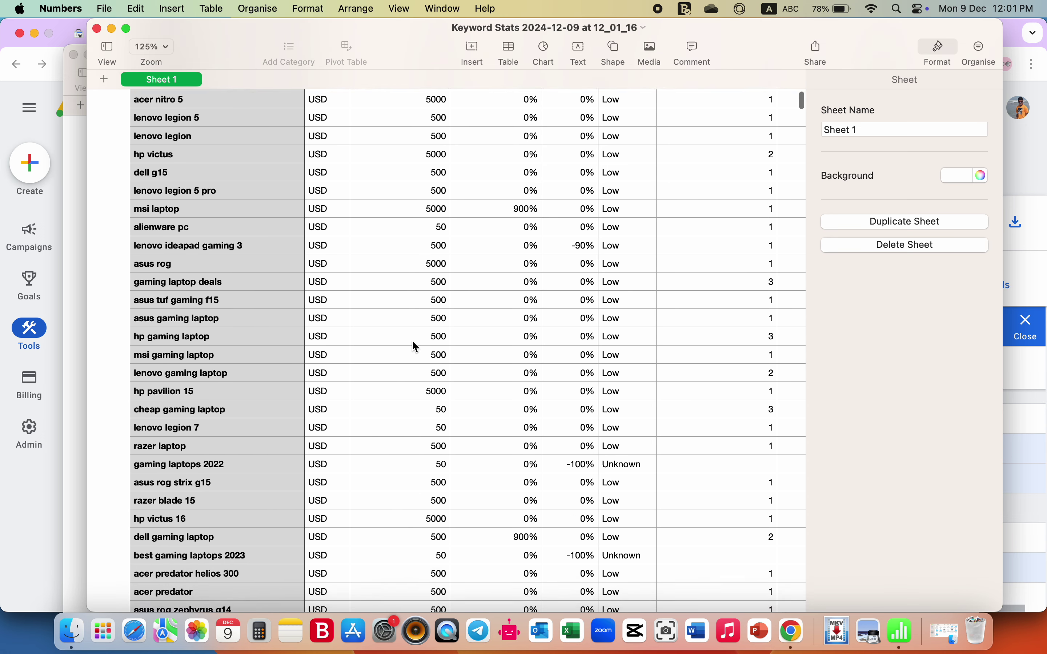
pyautogui.scroll(-3, 414, 345)
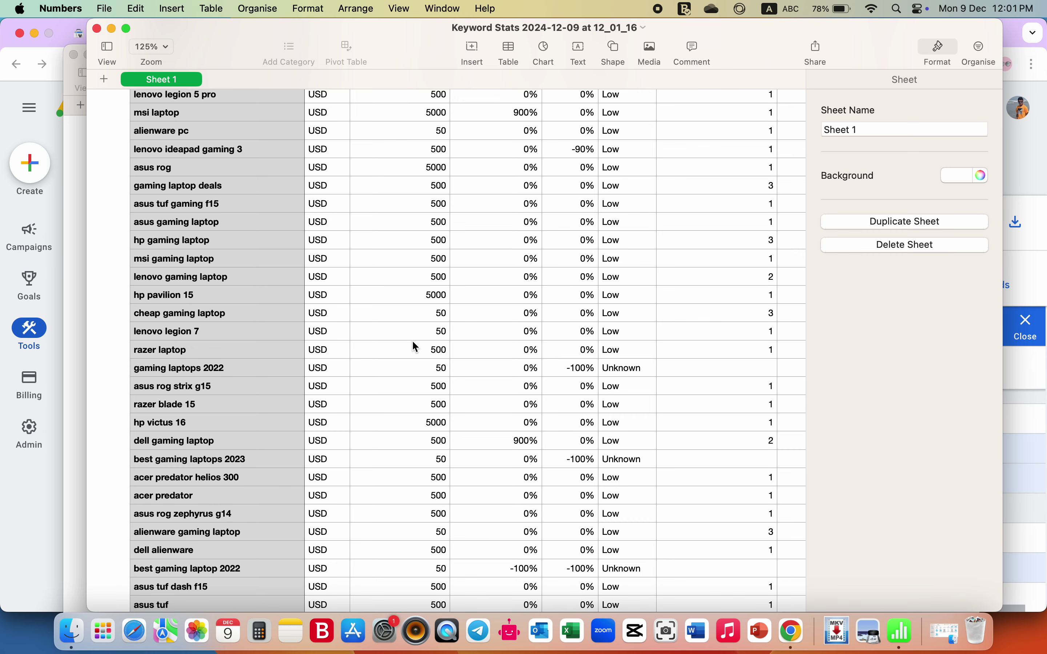
pyautogui.scroll(5, 414, 346)
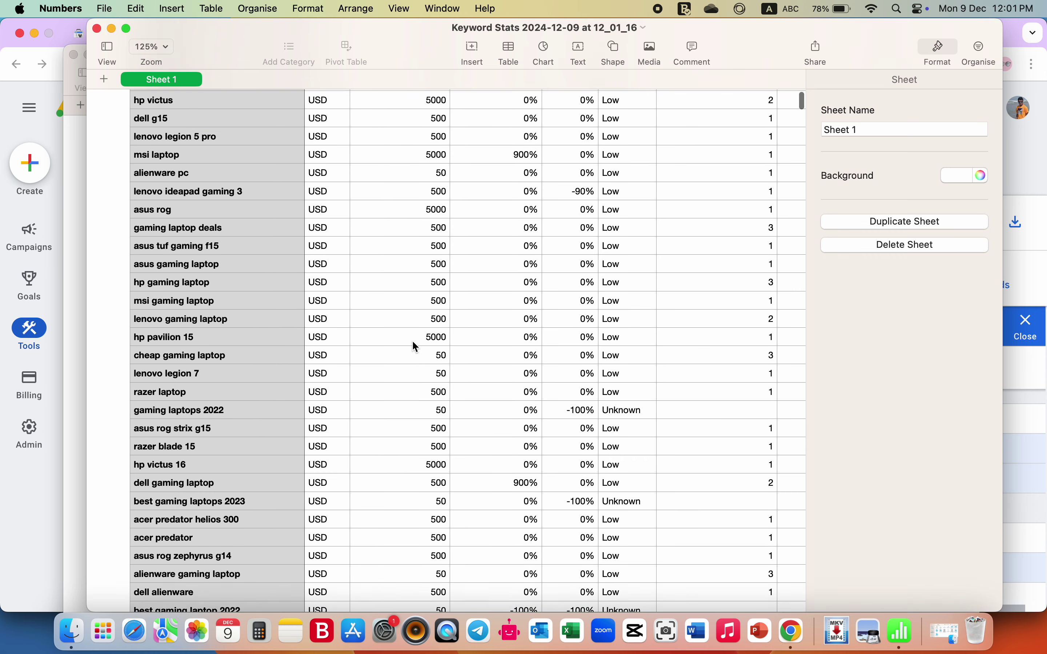
pyautogui.scroll(3, 414, 346)
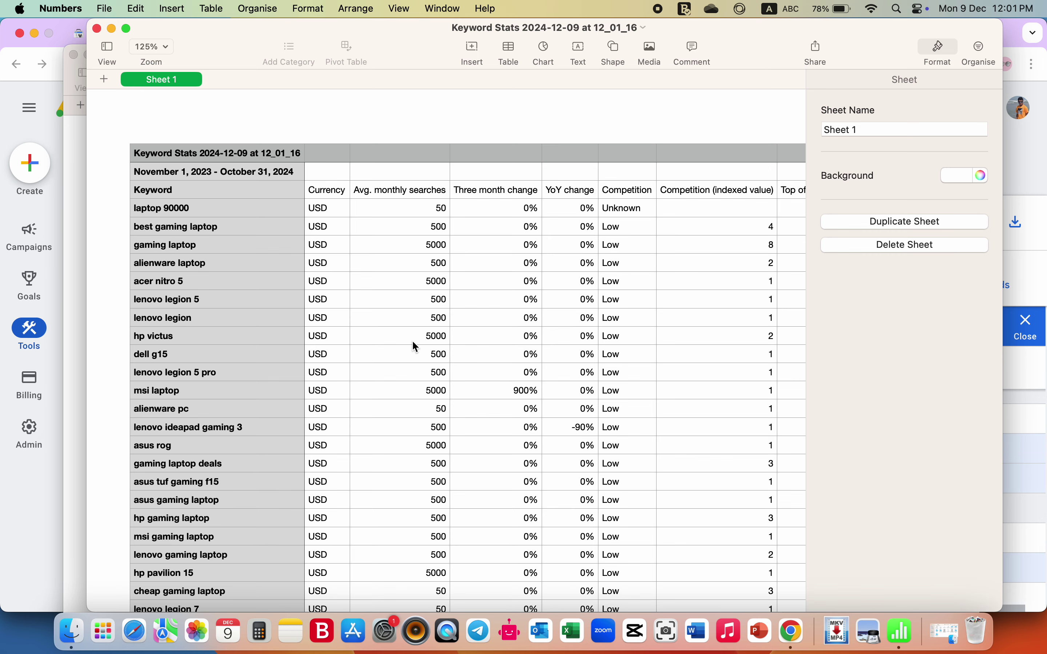
pyautogui.scroll(-3, 413, 344)
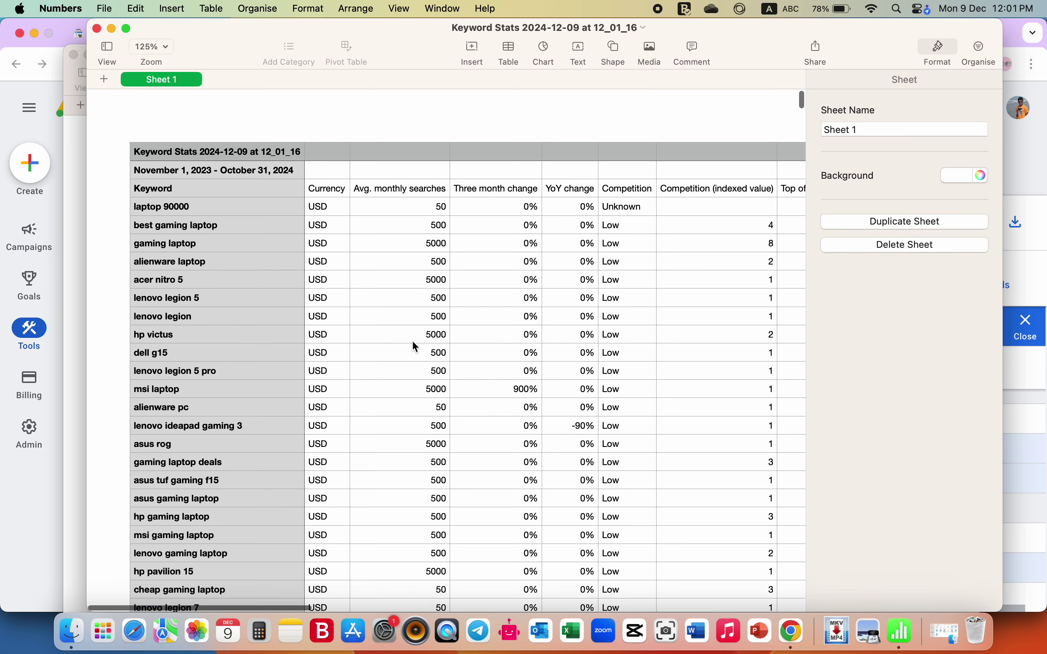
pyautogui.scroll(-3, 413, 346)
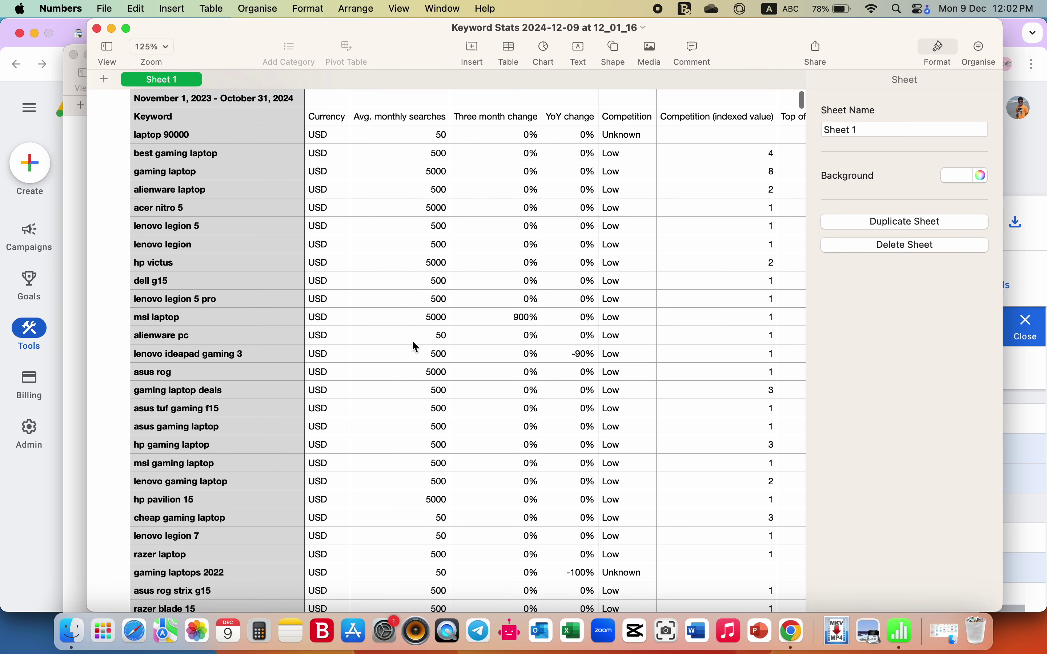
pyautogui.scroll(-3, 414, 346)
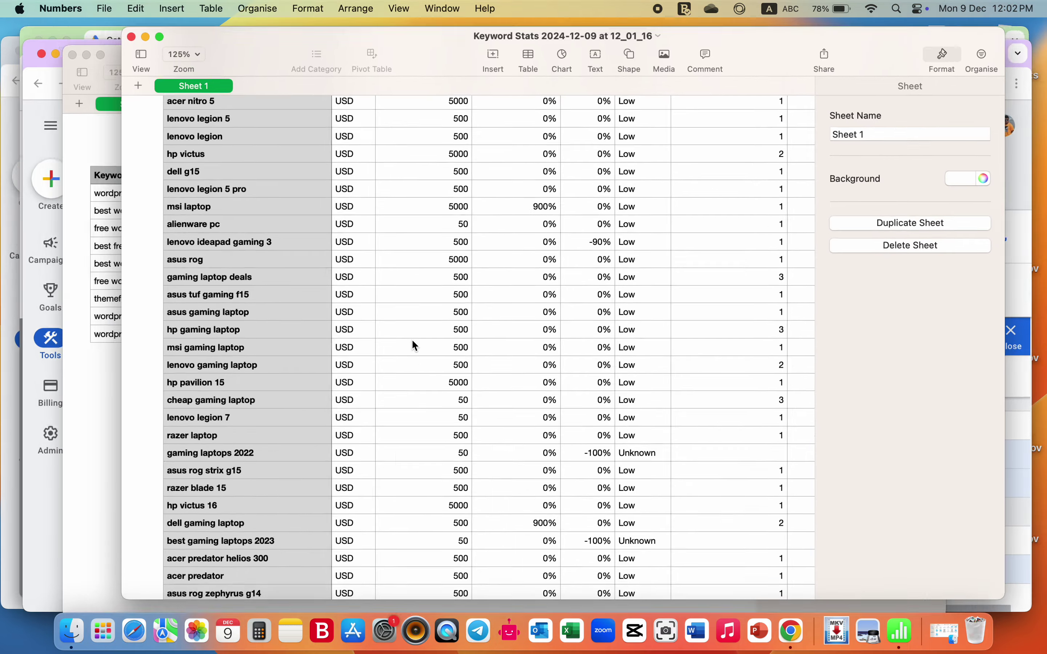
pyautogui.scroll(-2, 412, 339)
pyautogui.scroll(-16, 412, 341)
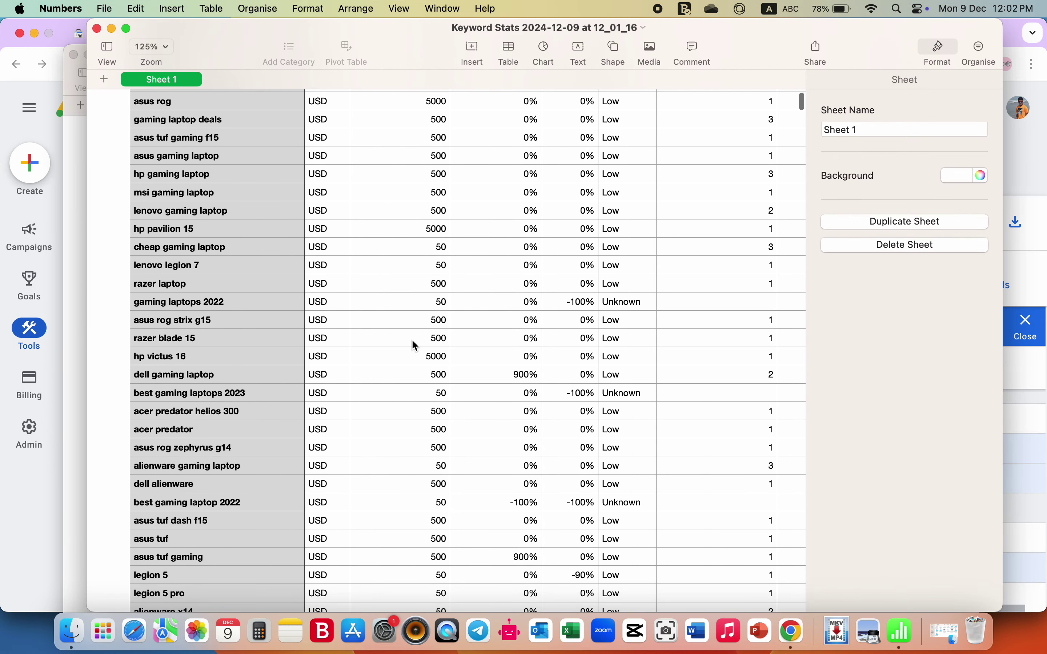
# Read further down the exported keyword list, checking the search volume, change and competition of the gaming laptop models
pyautogui.scroll(-17, 414, 345)
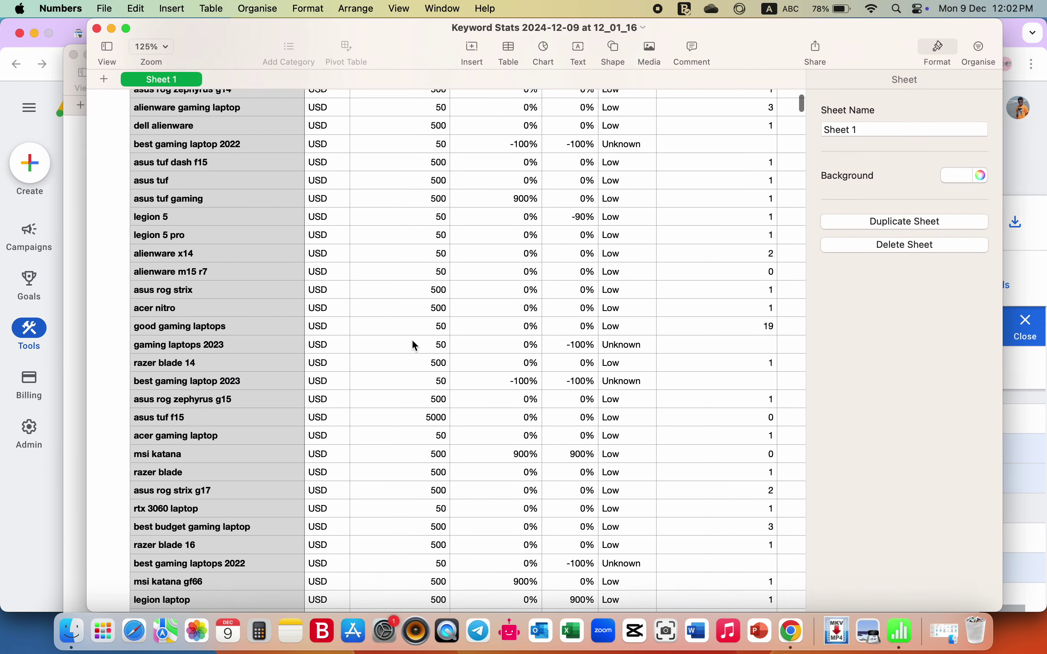
pyautogui.scroll(-5, 414, 345)
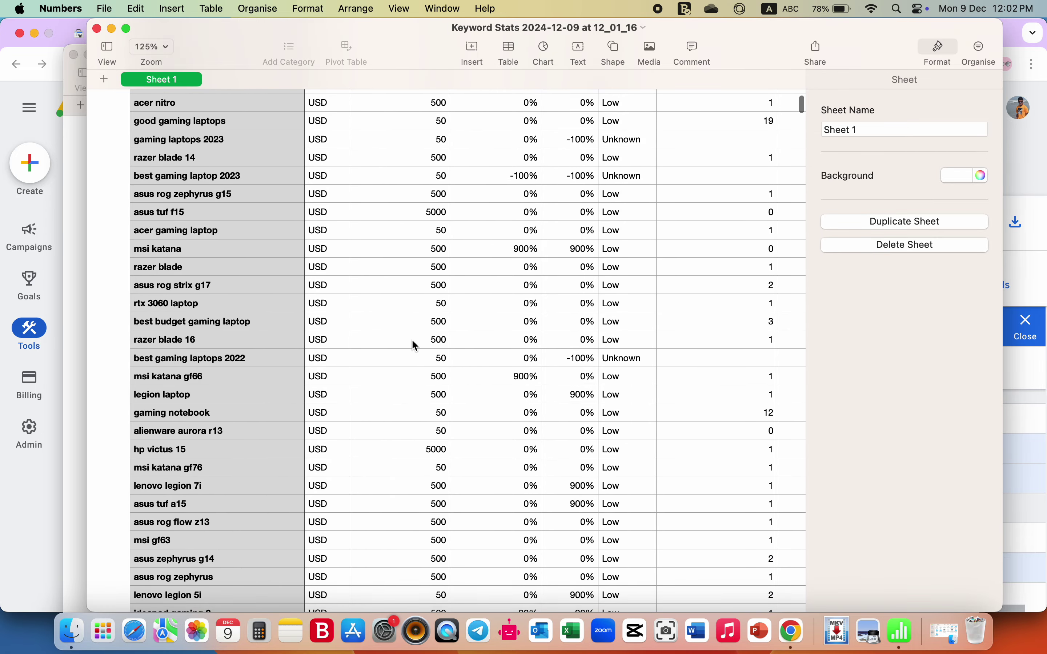
pyautogui.scroll(-3, 412, 341)
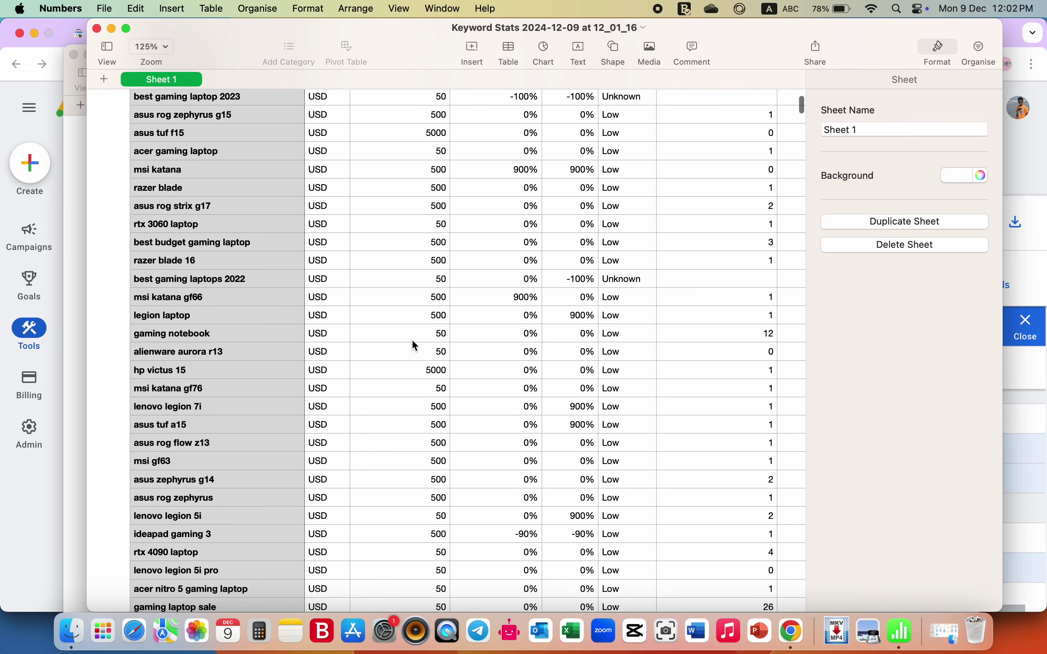
pyautogui.scroll(-4, 414, 342)
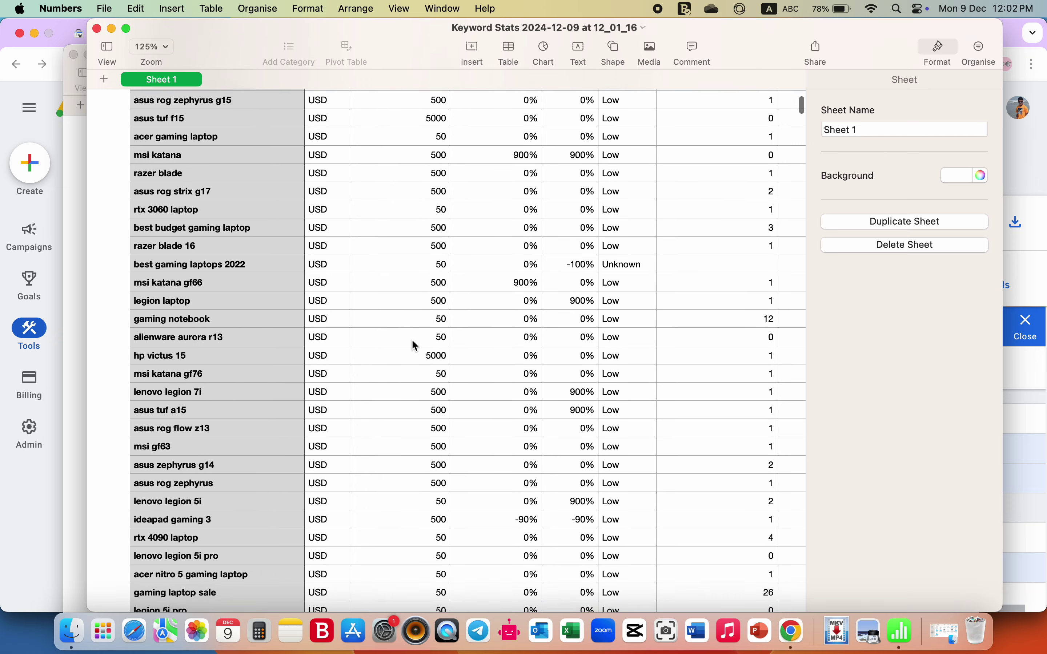
pyautogui.scroll(-20, 414, 345)
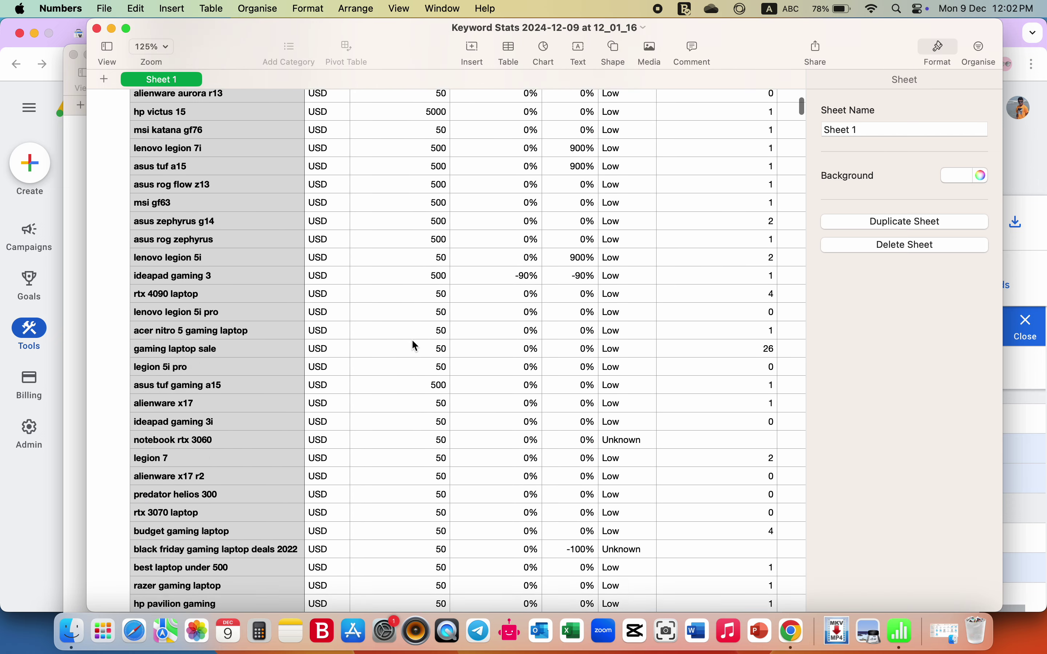
pyautogui.scroll(-8, 413, 345)
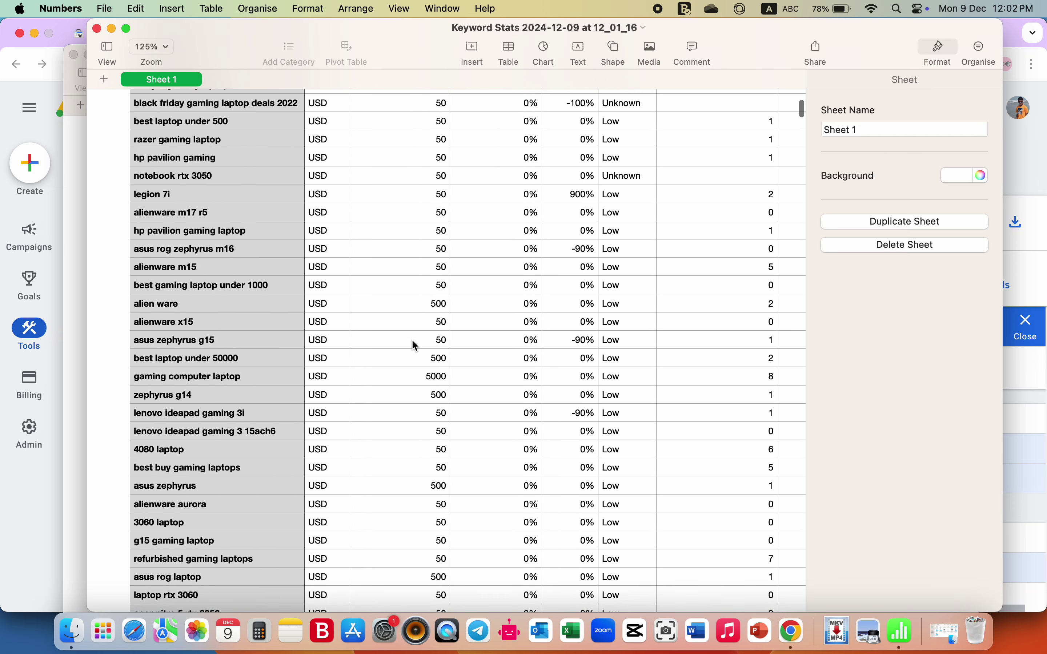
pyautogui.scroll(-15, 414, 346)
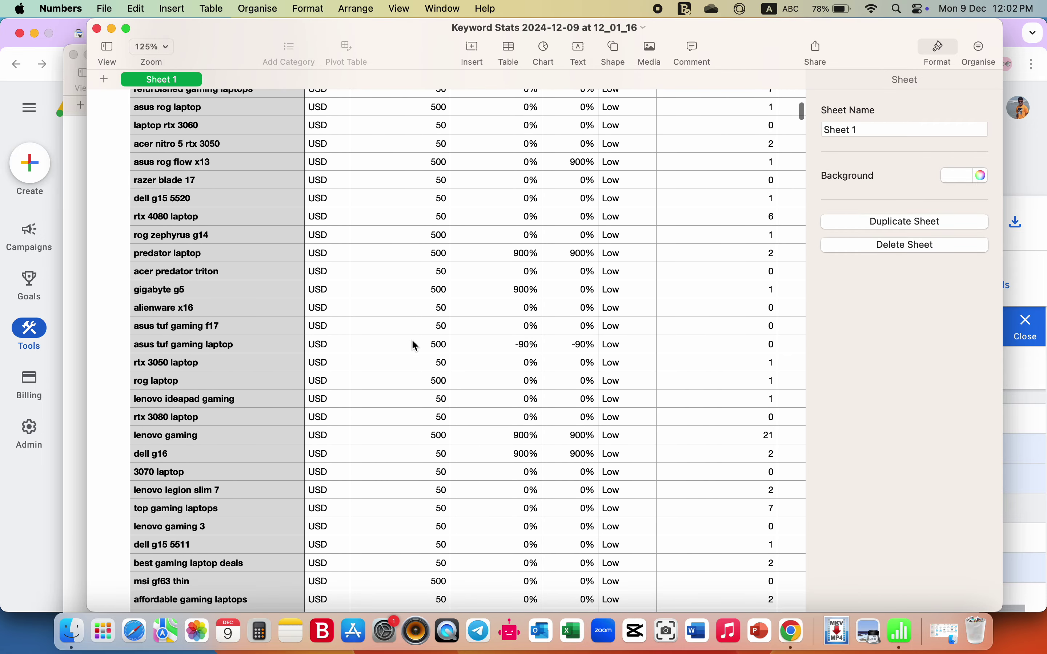
# Clear the contents of rows 129 to 138 in columns A to F of the keyword table
pyautogui.click(414, 345)
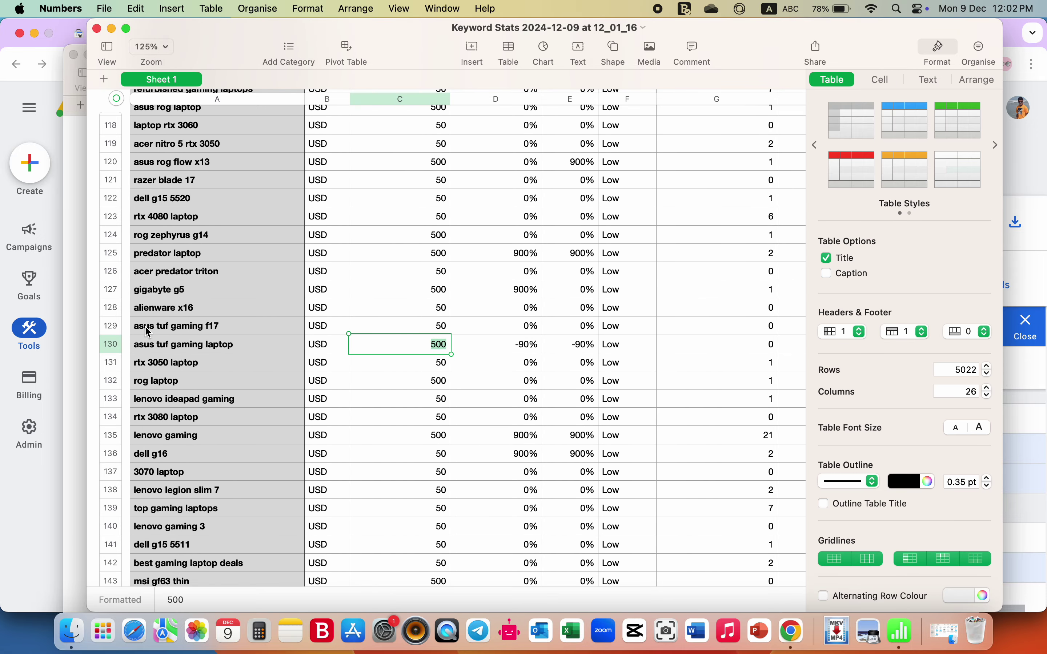
pyautogui.moveTo(136, 328); pyautogui.dragTo(643, 495)
pyautogui.press('Delete')
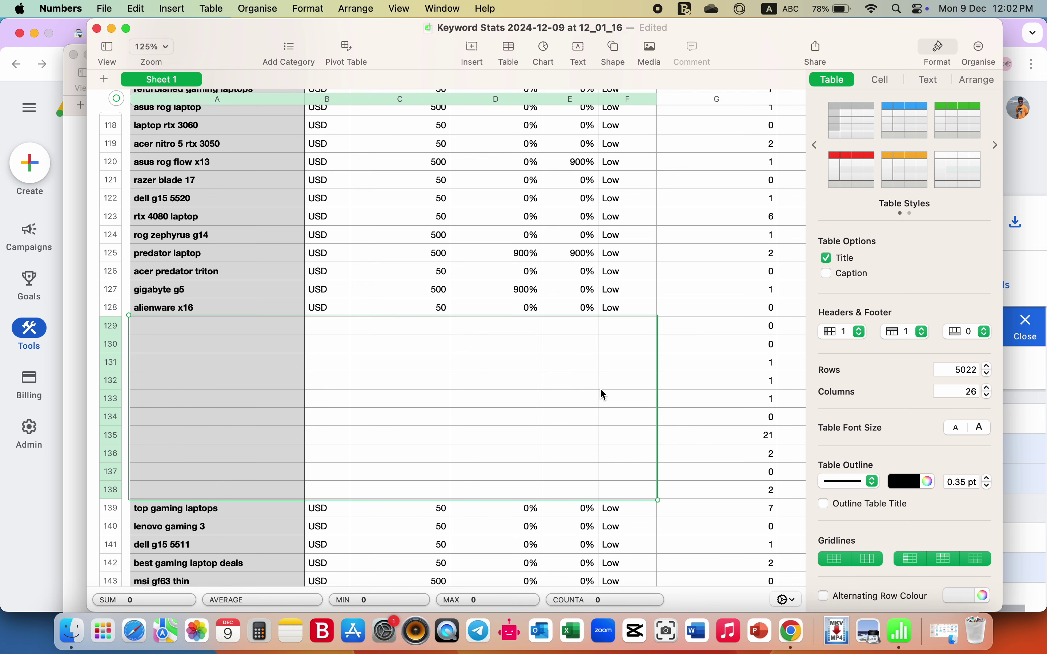
pyautogui.click(556, 272)
# Close the Keyword Stats document by deleting it unsaved, and close the wordpress themes keyword sheet as well
pyautogui.scroll(2, 557, 277)
pyautogui.scroll(20, 556, 272)
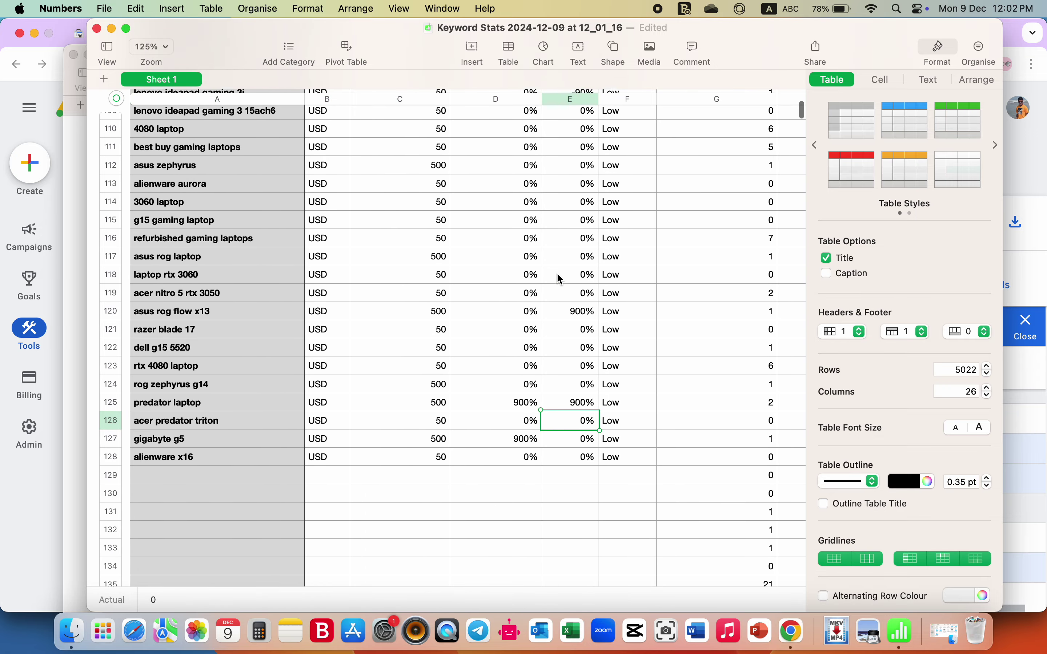
pyautogui.scroll(20, 557, 275)
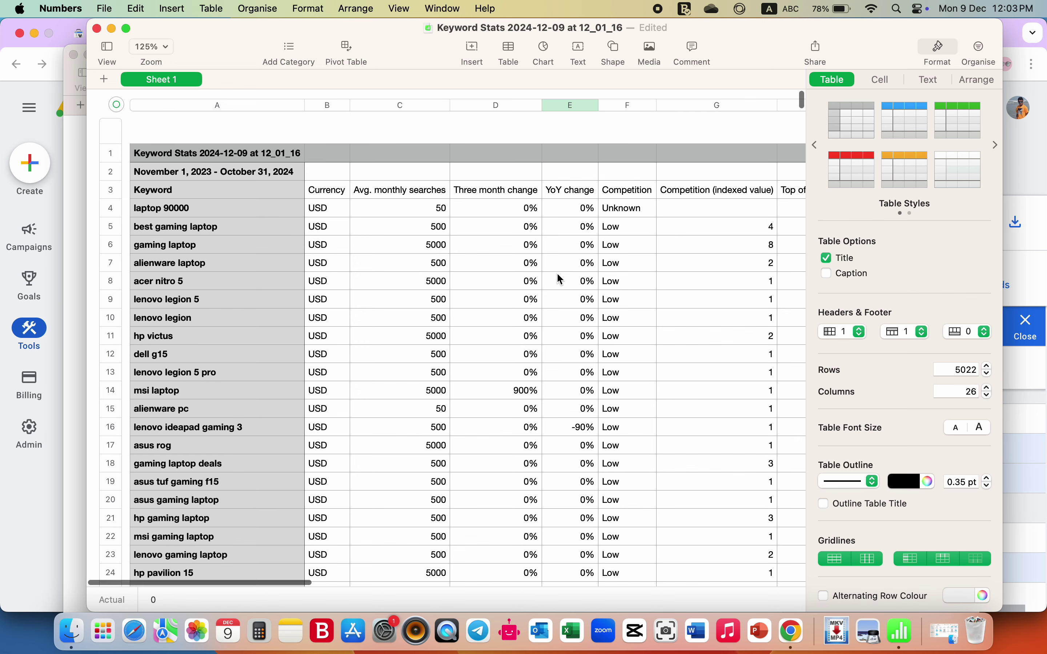
pyautogui.scroll(2, 556, 272)
pyautogui.scroll(-5, 556, 272)
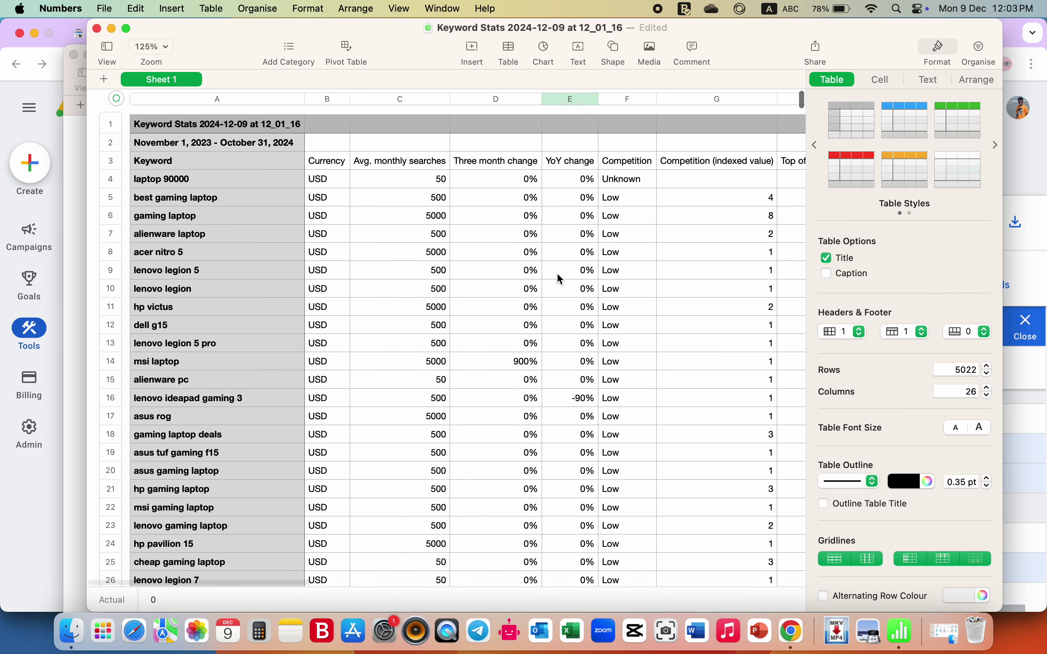
pyautogui.click(98, 29)
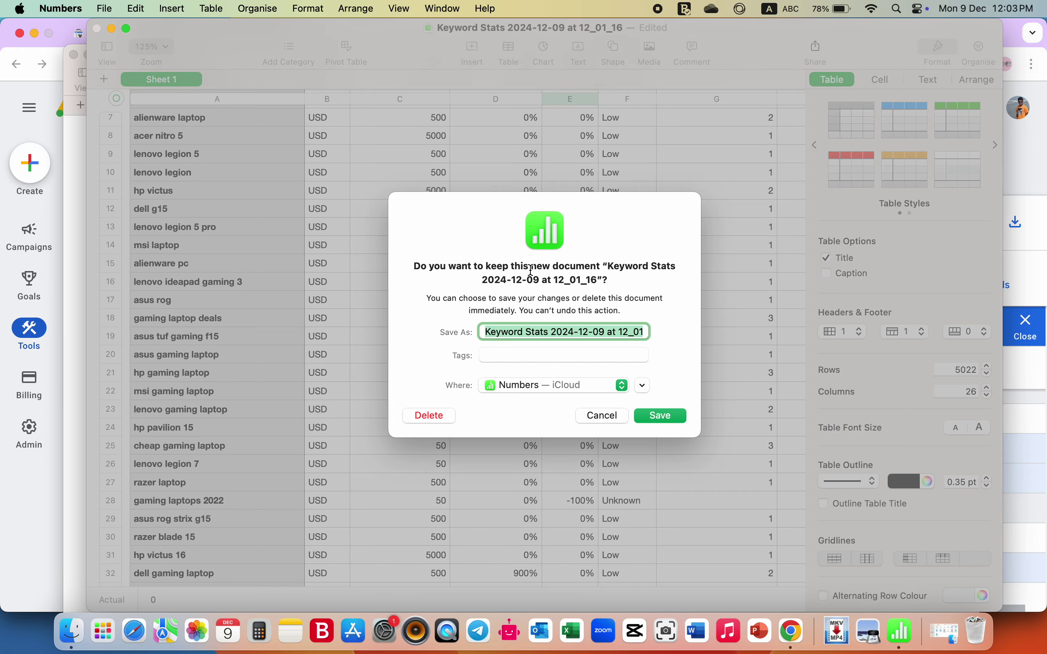
pyautogui.click(429, 416)
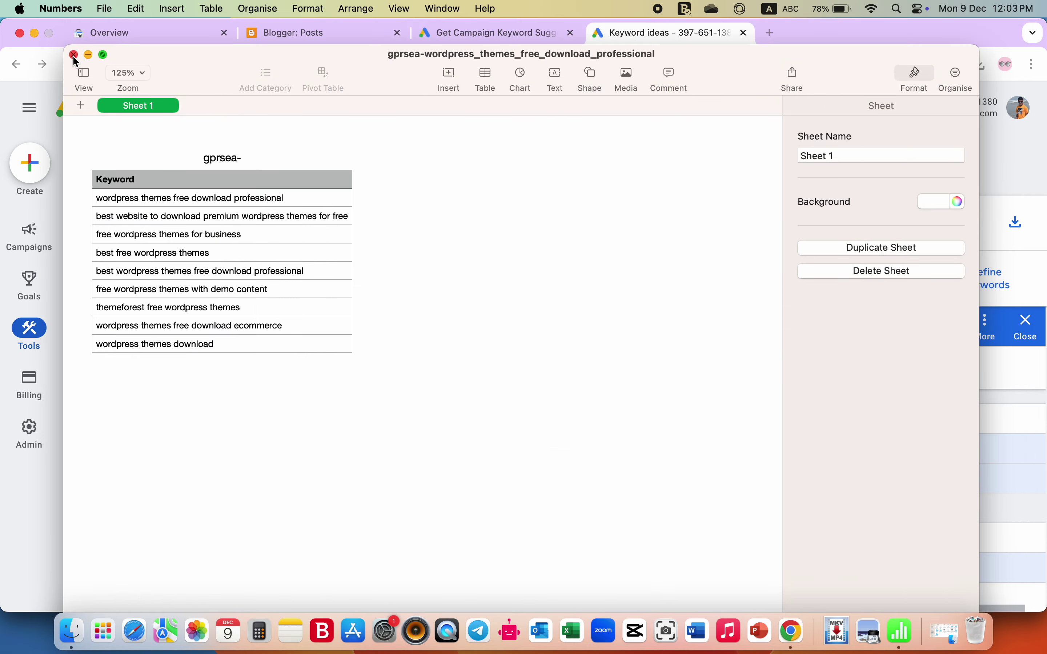
pyautogui.click(74, 55)
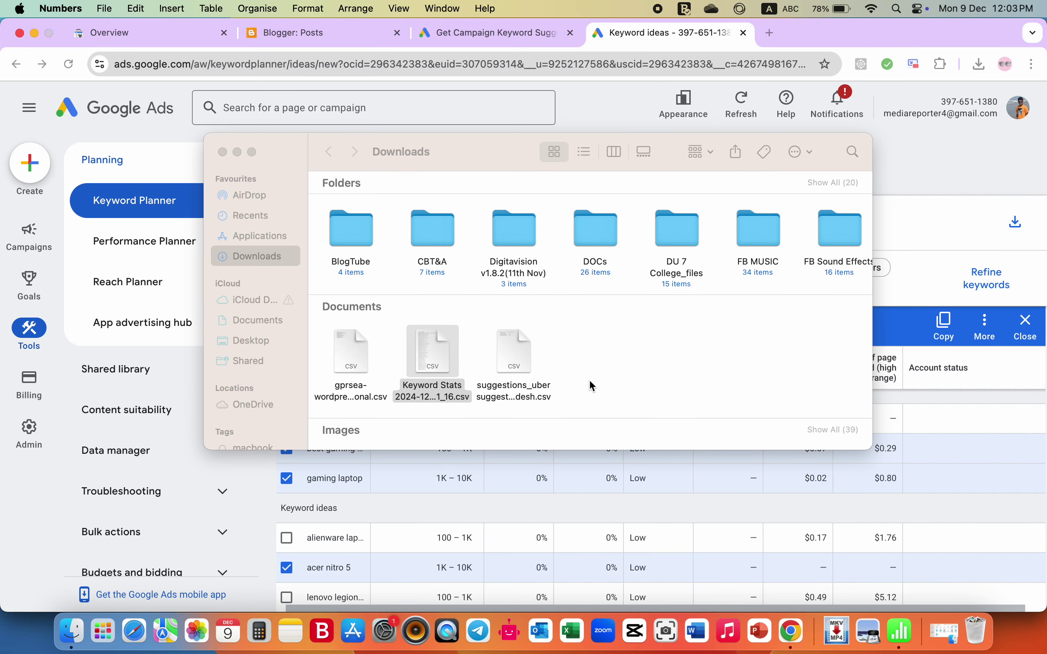
# Move the three CSV files in Downloads to the Bin and switch back to the Keyword Planner results in Chrome
pyautogui.moveTo(592, 384); pyautogui.dragTo(350, 353)
pyautogui.rightClick(350, 353)
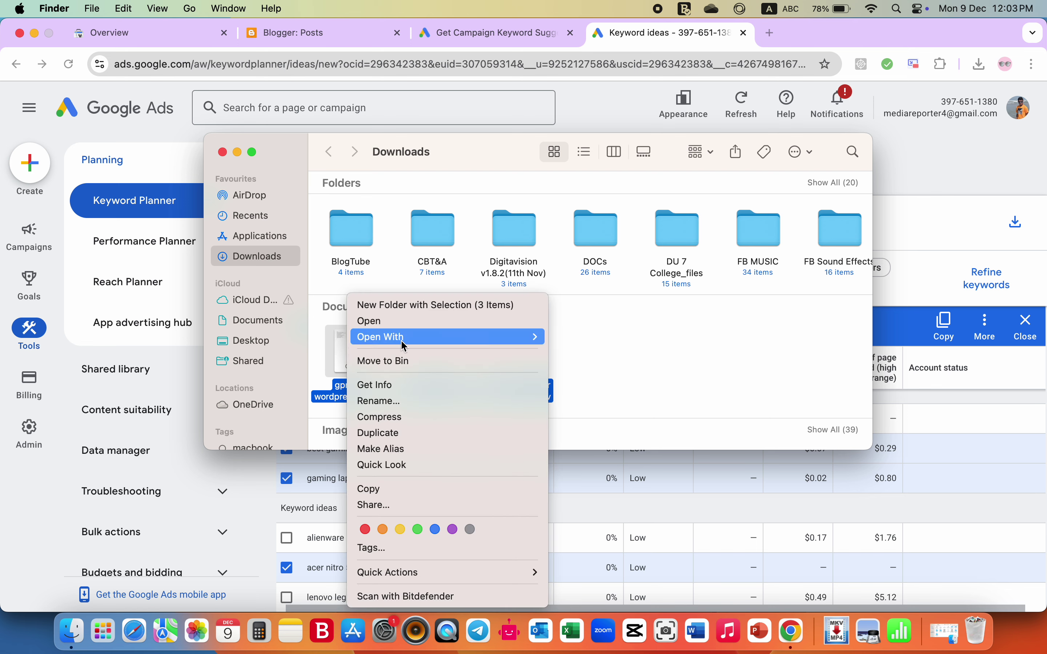
pyautogui.click(408, 365)
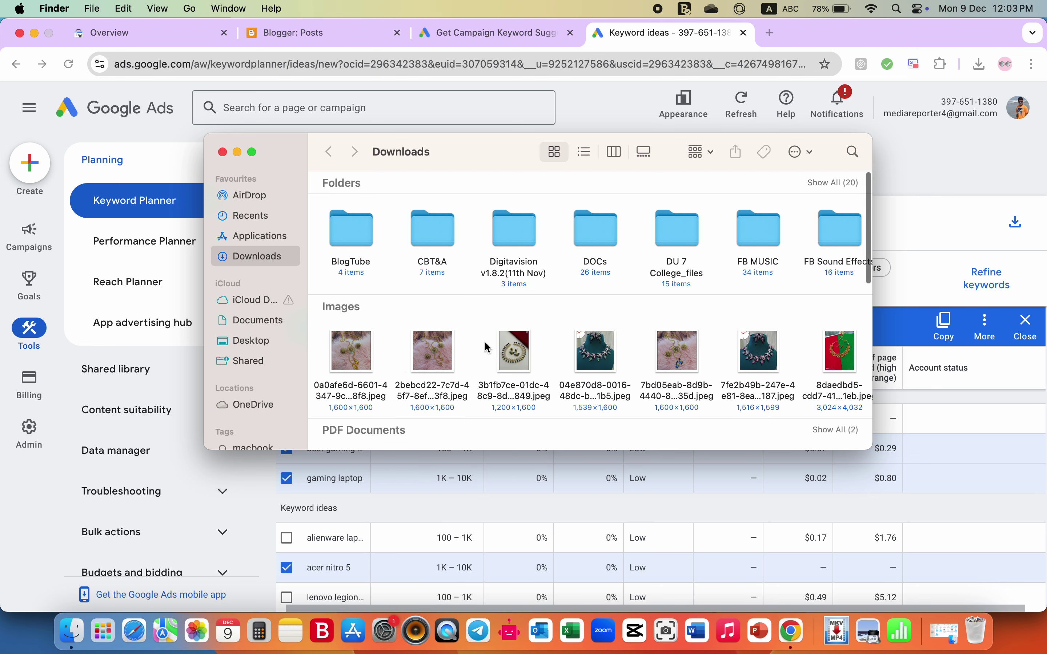
pyautogui.click(683, 41)
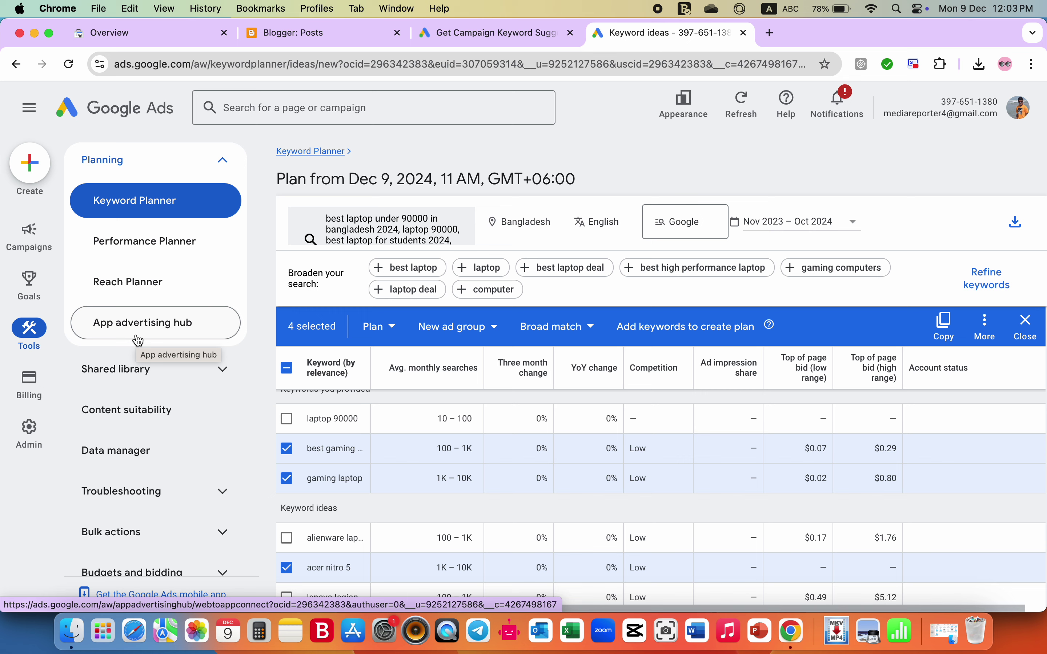
# Look through the tools, campaigns and billing sections of the Google Ads navigation and open the account settings
pyautogui.scroll(-3, 139, 341)
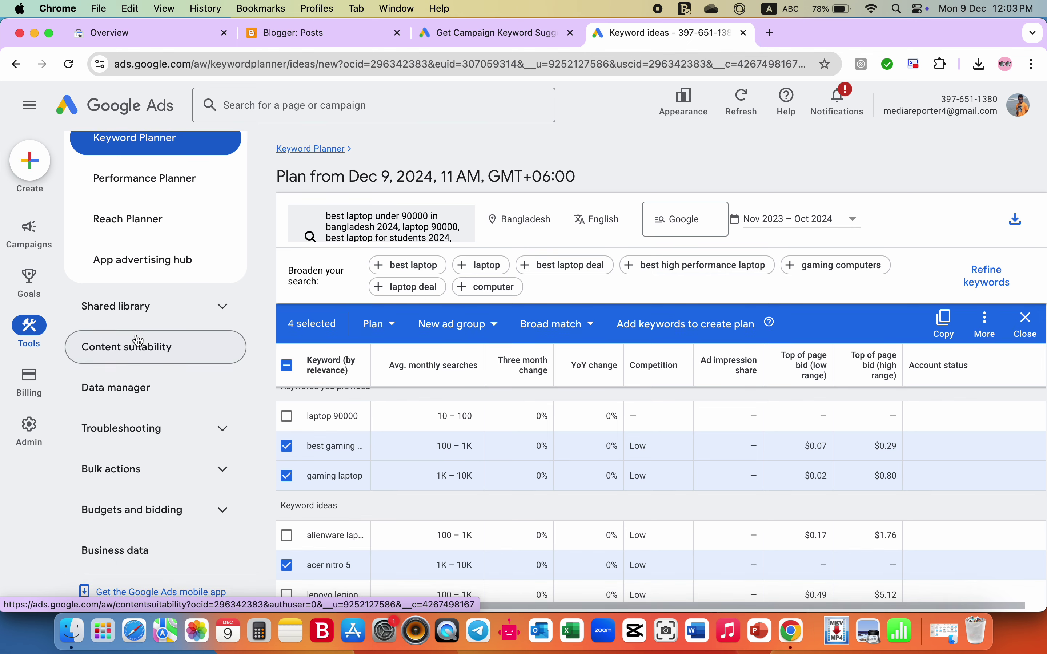
pyautogui.scroll(2, 138, 340)
pyautogui.scroll(1, 138, 341)
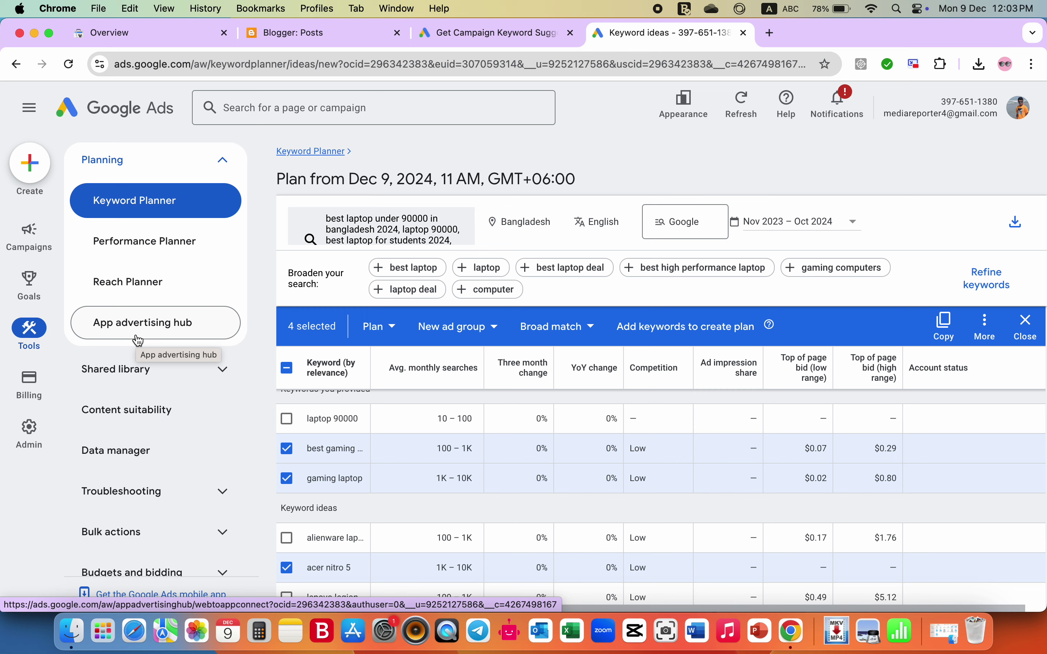
pyautogui.scroll(-3, 139, 341)
pyautogui.scroll(3, 135, 341)
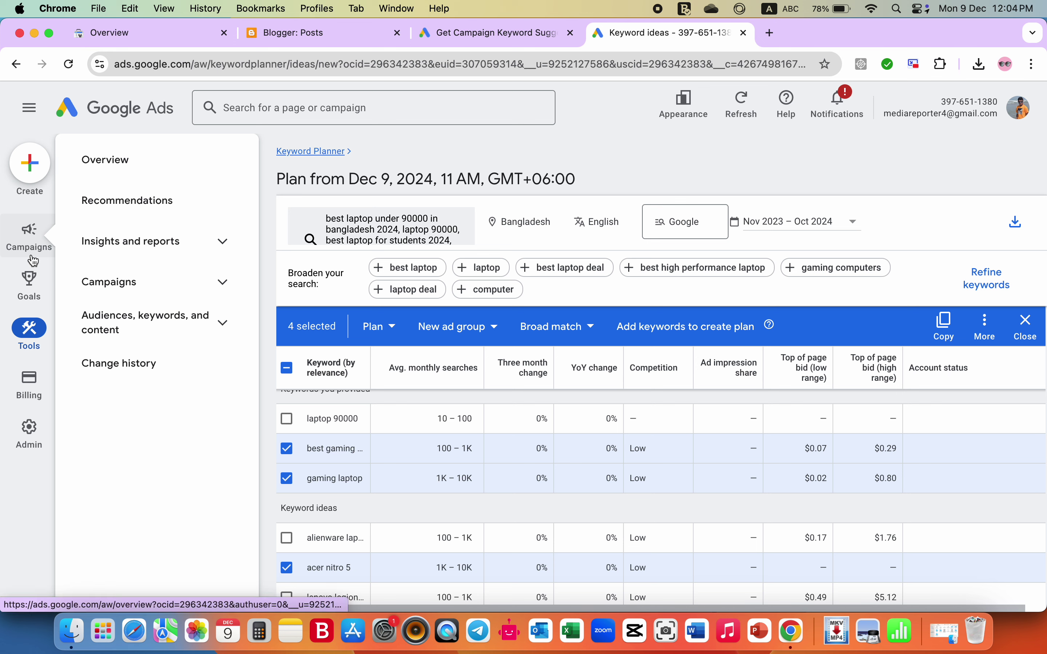
pyautogui.moveTo(31, 296)
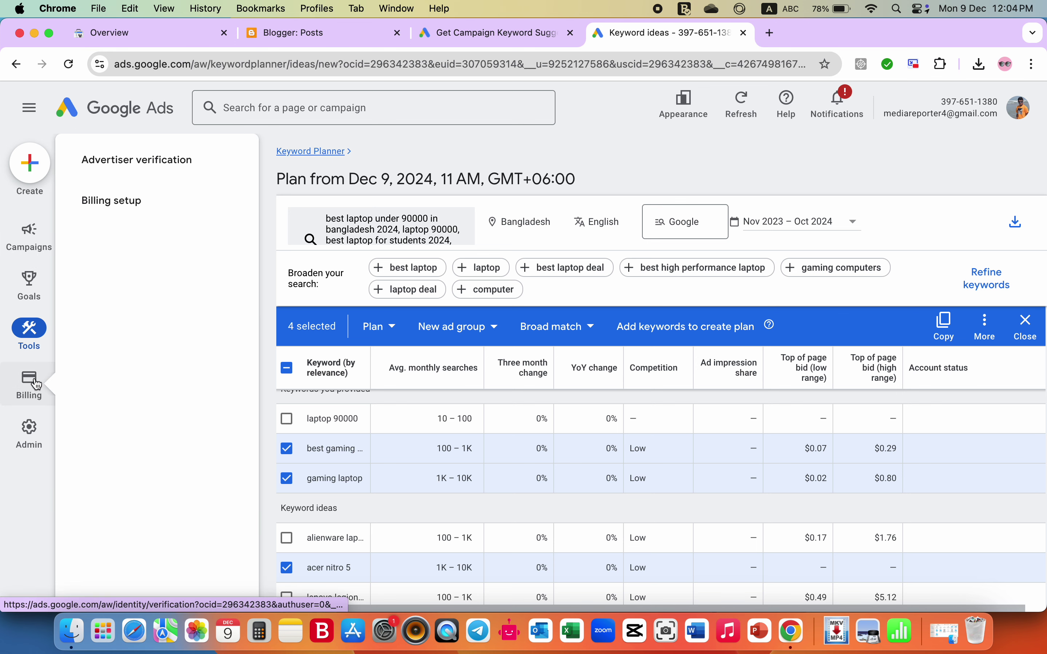
pyautogui.moveTo(30, 427)
pyautogui.click(37, 435)
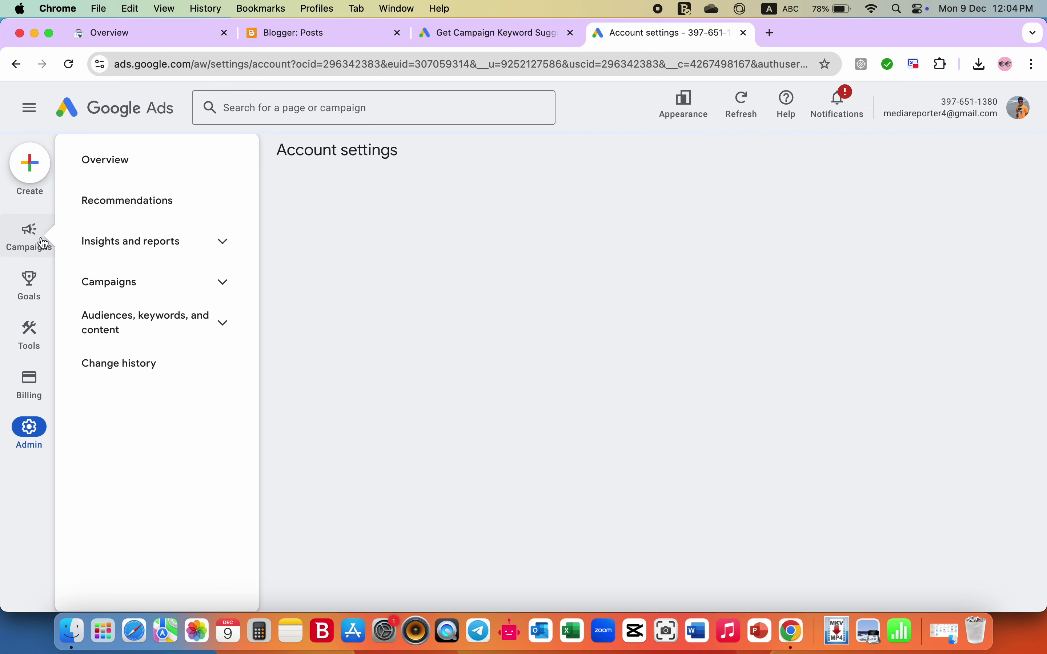
# Go to the Keyword Planner start page and open Discover new keywords
pyautogui.click(44, 346)
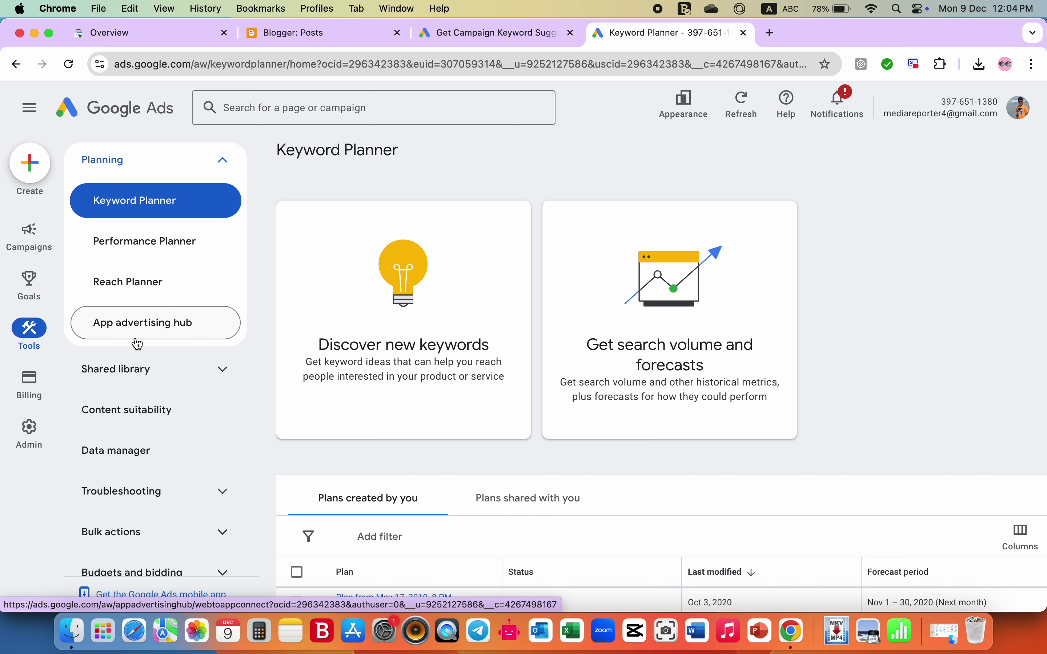
pyautogui.scroll(-2, 154, 336)
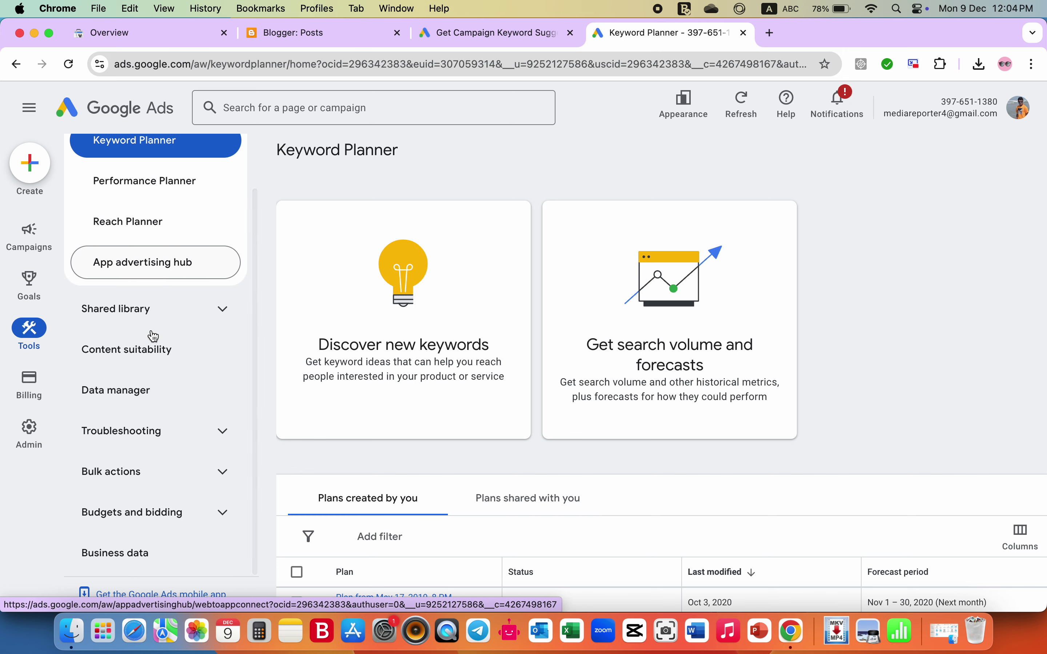
pyautogui.scroll(2, 153, 336)
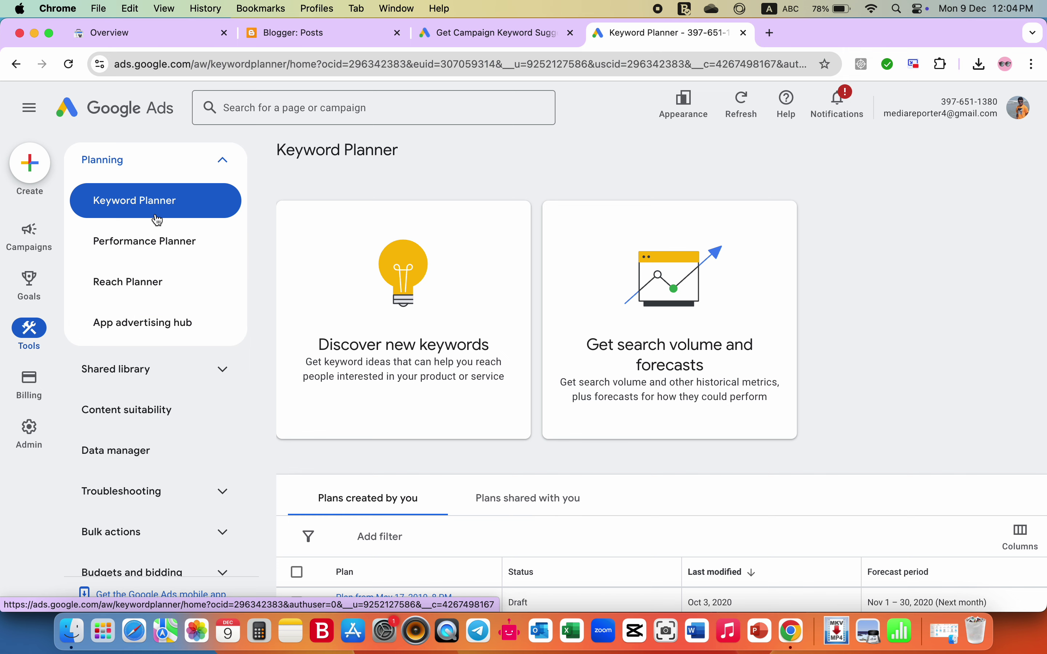
pyautogui.click(388, 309)
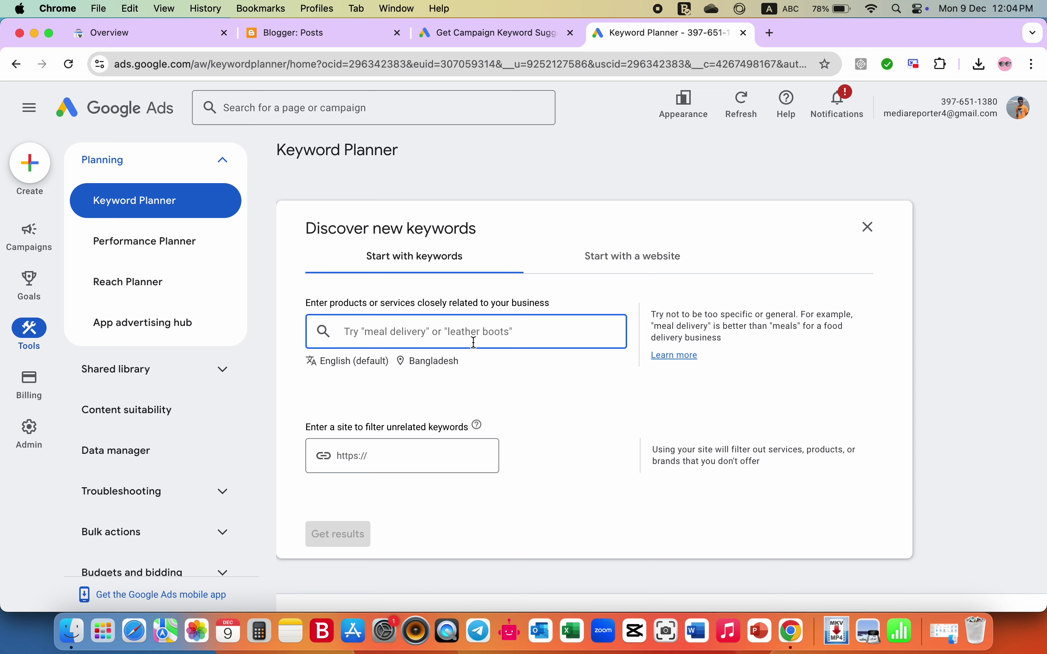
pyautogui.scroll(-4, 475, 346)
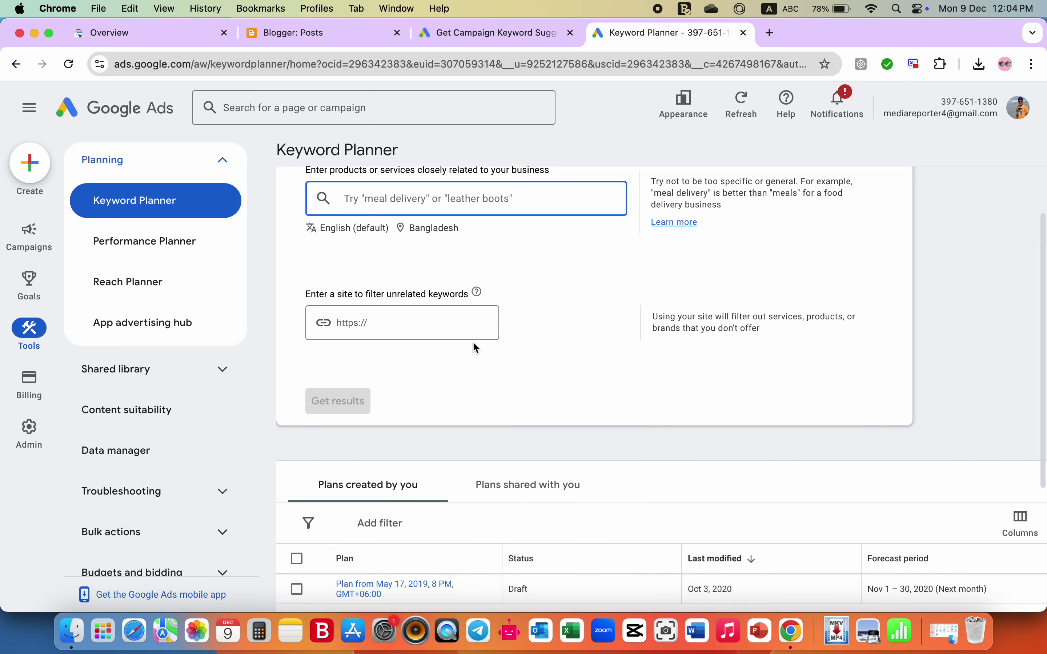
pyautogui.scroll(-1, 475, 348)
pyautogui.click(417, 303)
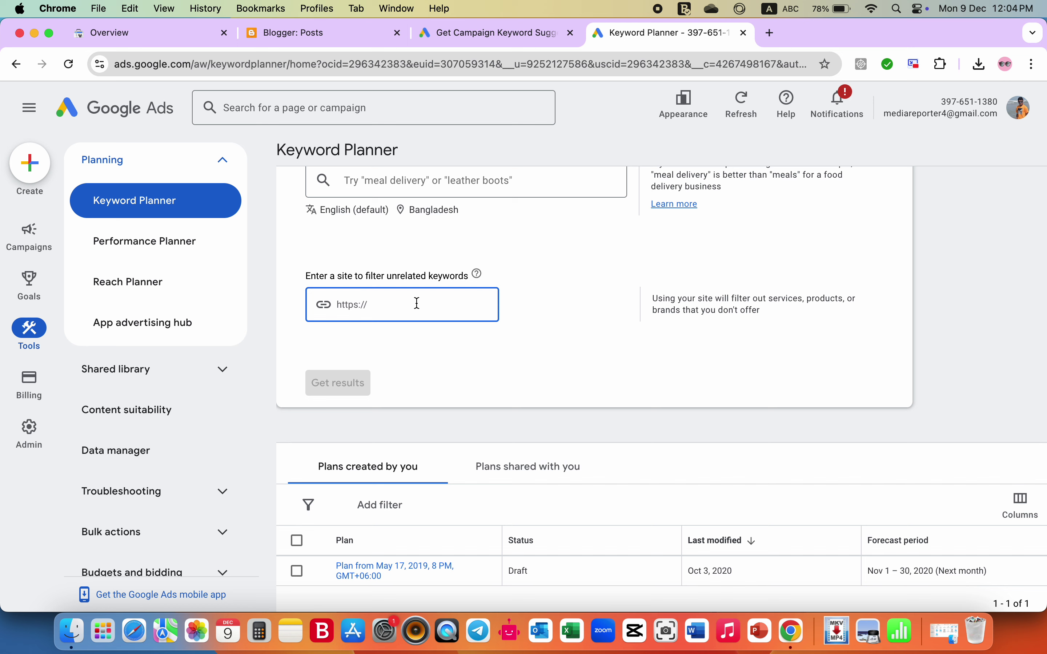
pyautogui.write('googl')
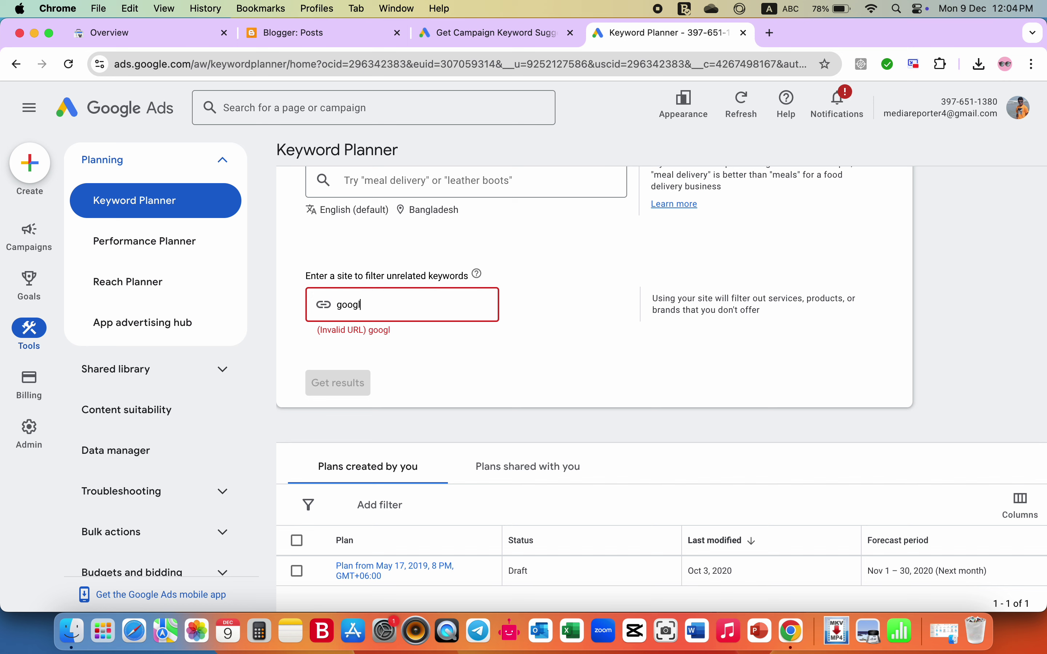
pyautogui.write('e.com')
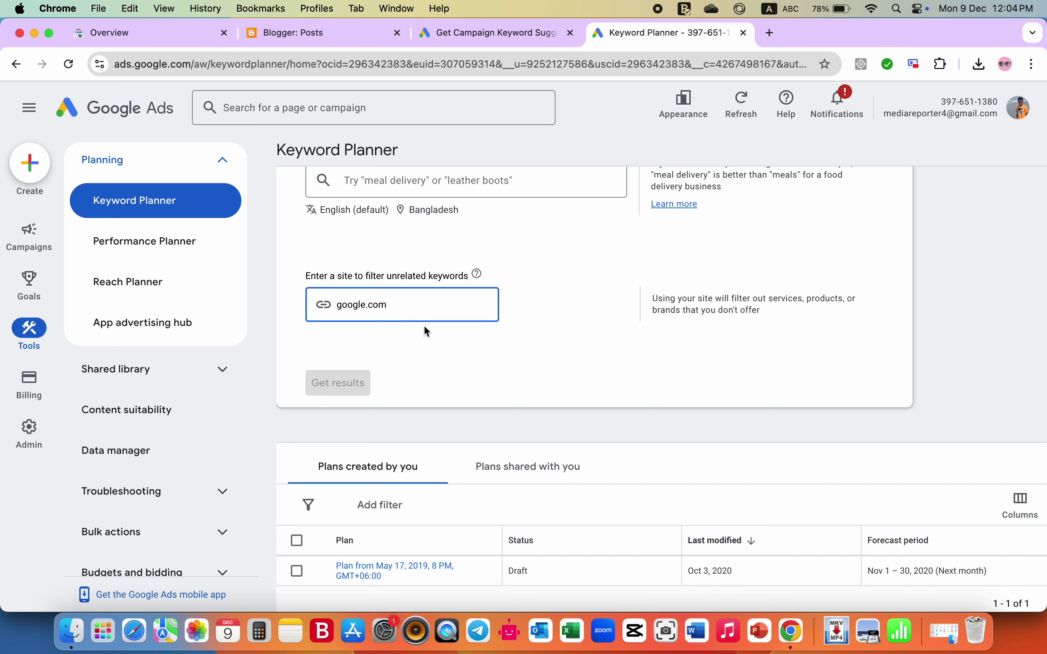
pyautogui.click(428, 345)
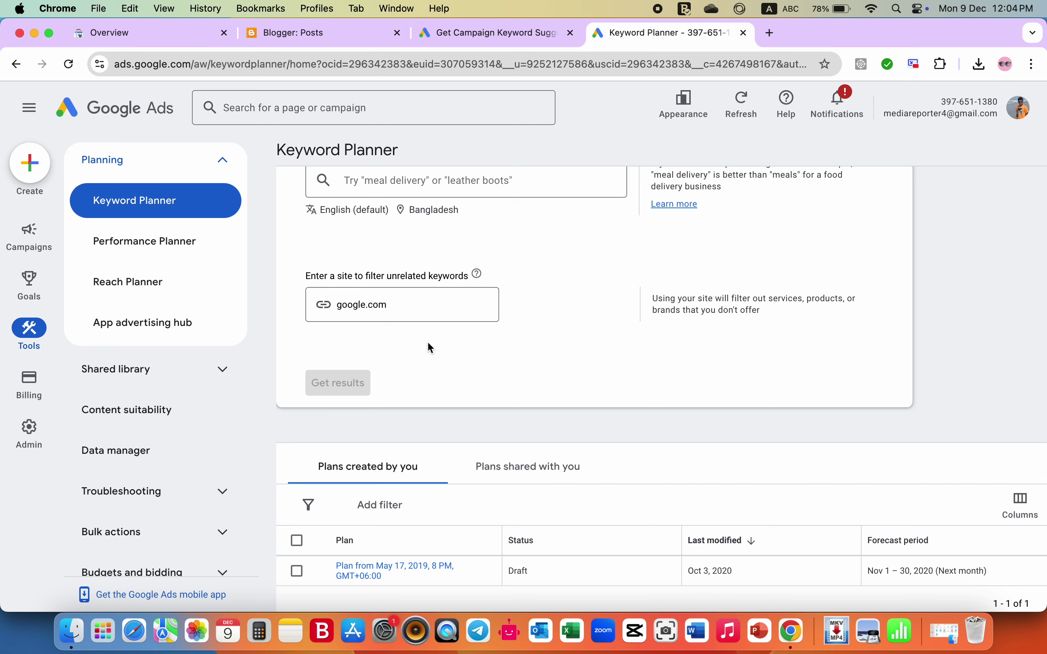
pyautogui.click(338, 306)
pyautogui.write('www')
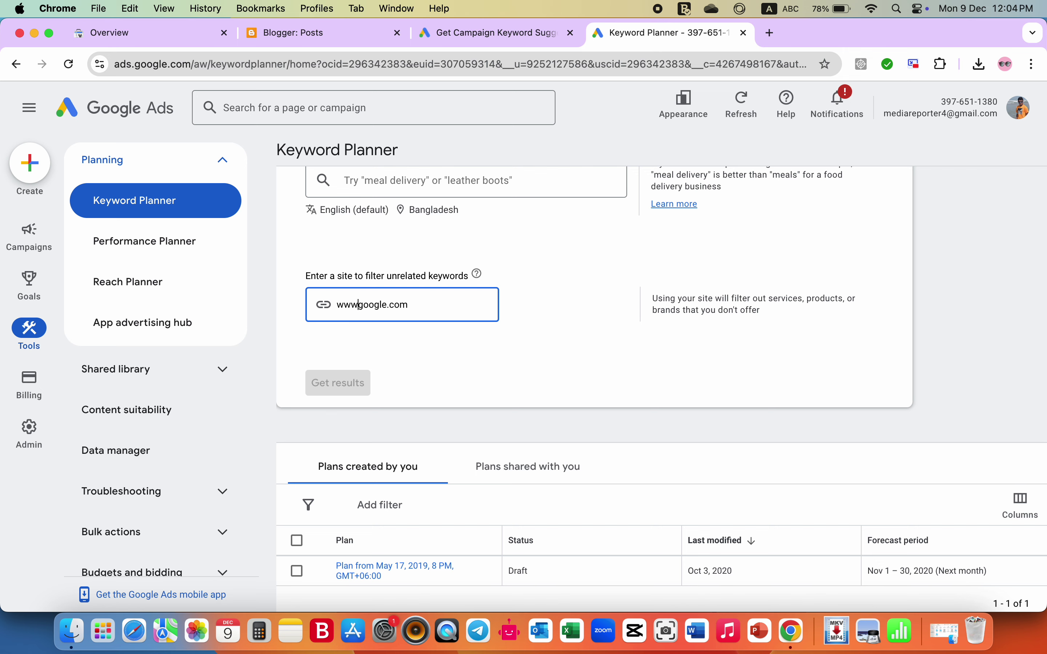
pyautogui.write('.')
pyautogui.click(382, 330)
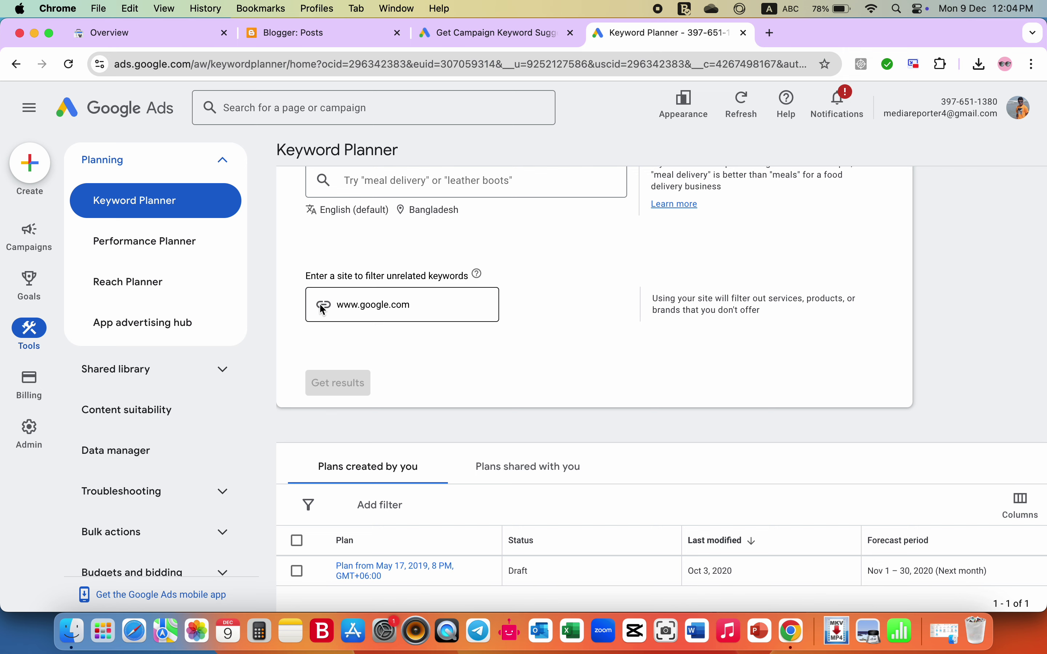
pyautogui.scroll(3, 546, 278)
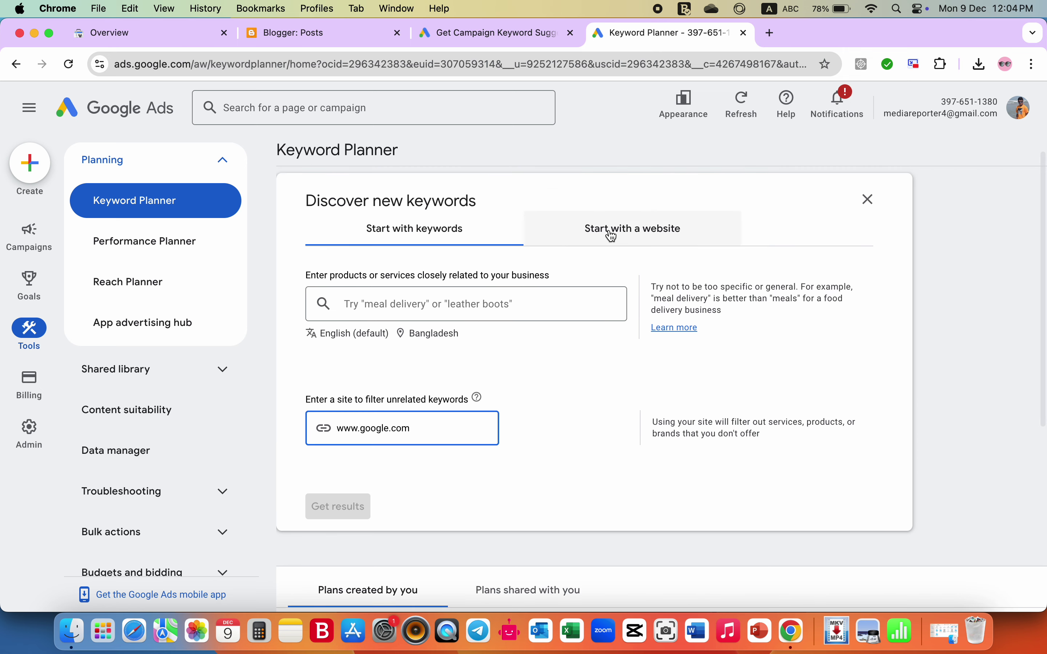
pyautogui.click(612, 236)
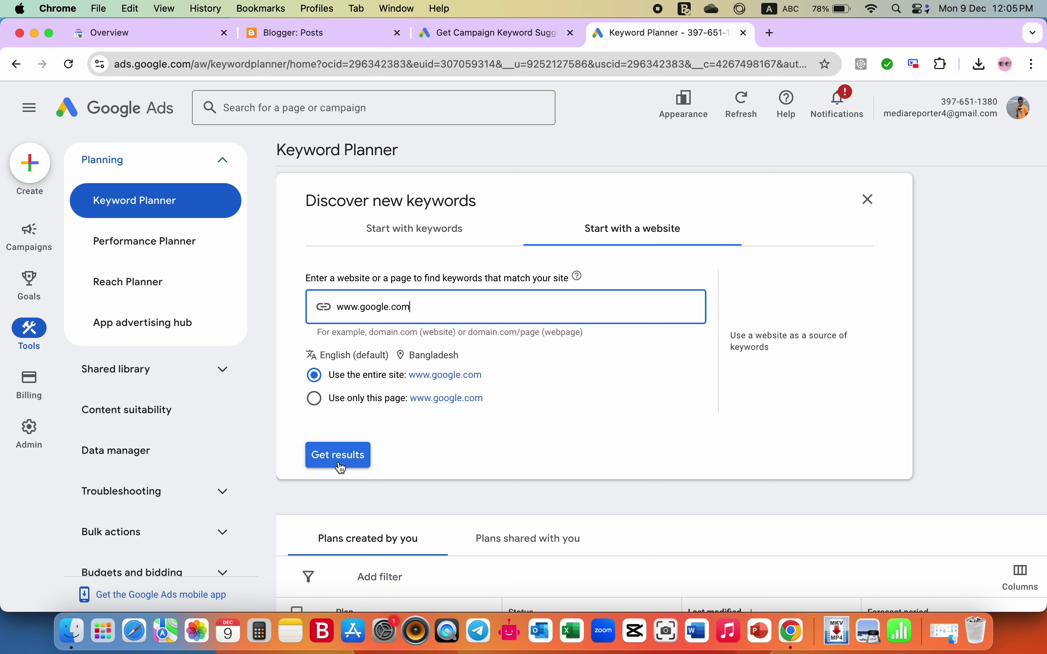
pyautogui.click(416, 360)
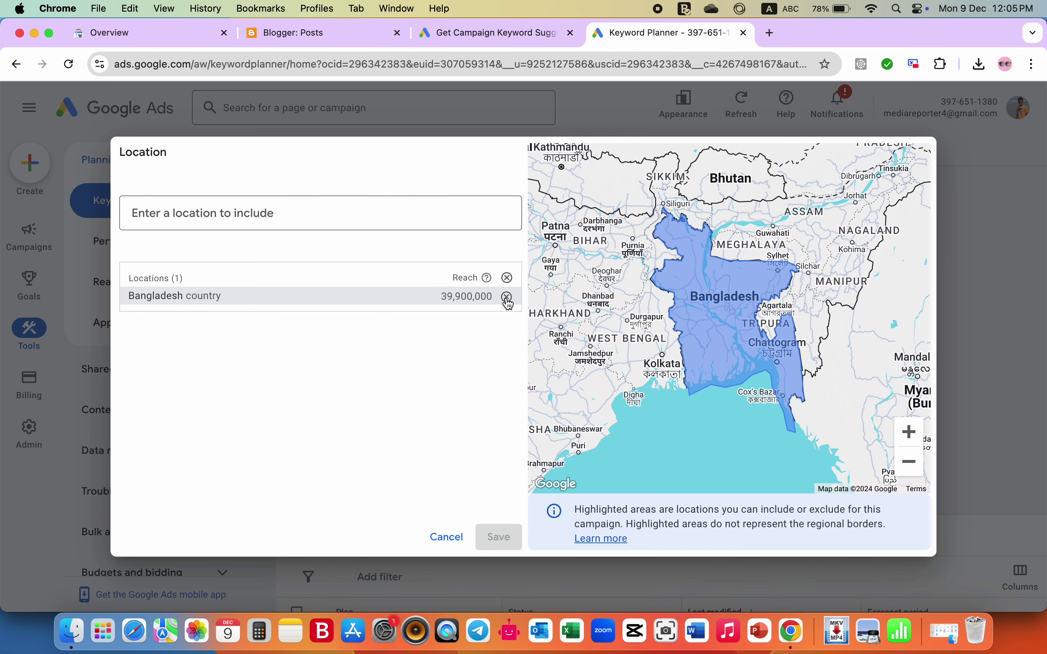
pyautogui.click(448, 541)
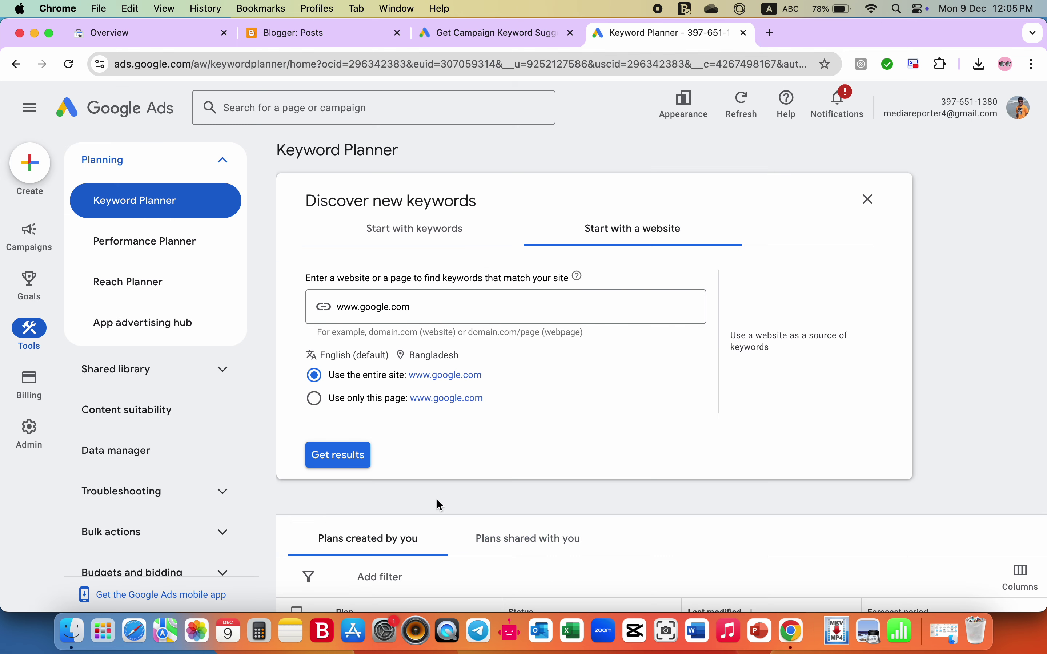
pyautogui.click(344, 466)
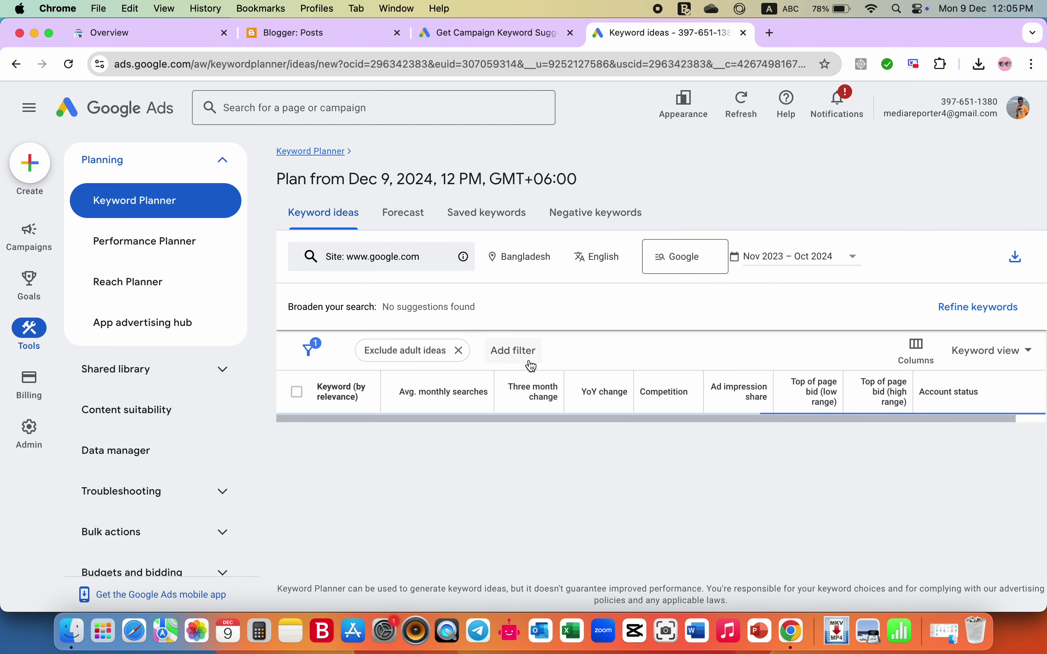
pyautogui.scroll(-2, 532, 367)
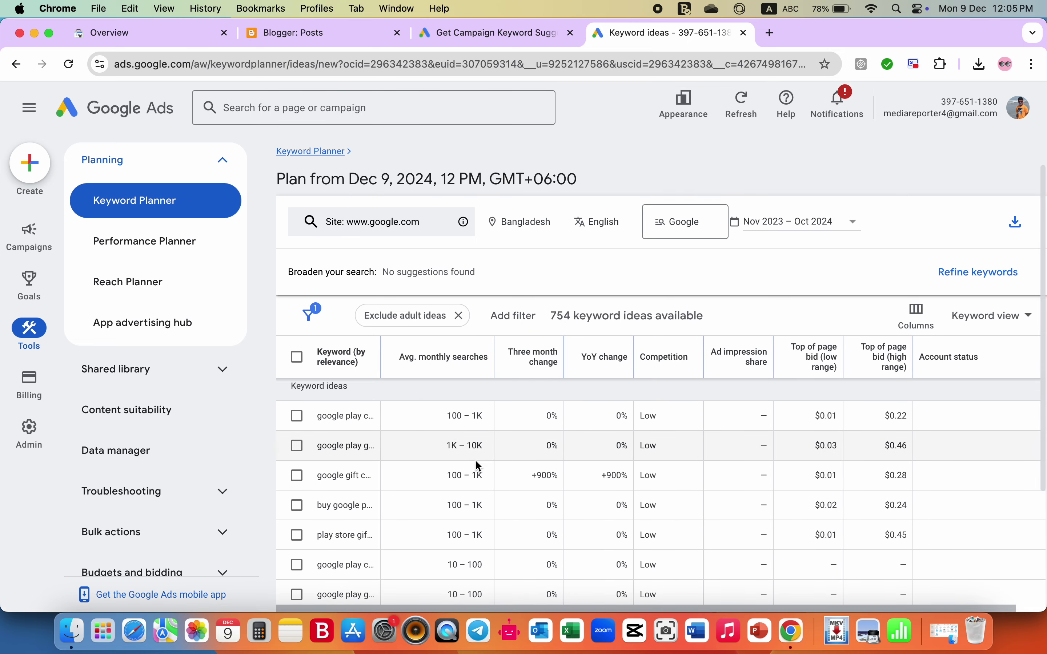
pyautogui.scroll(2, 466, 504)
pyautogui.scroll(-3, 467, 505)
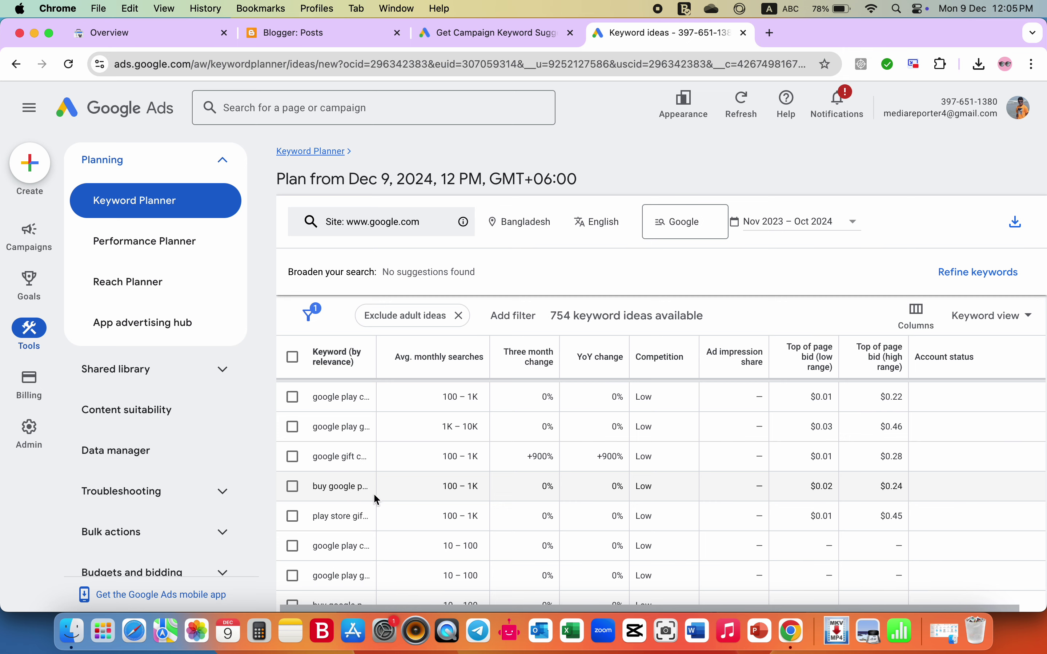
pyautogui.scroll(-3, 376, 499)
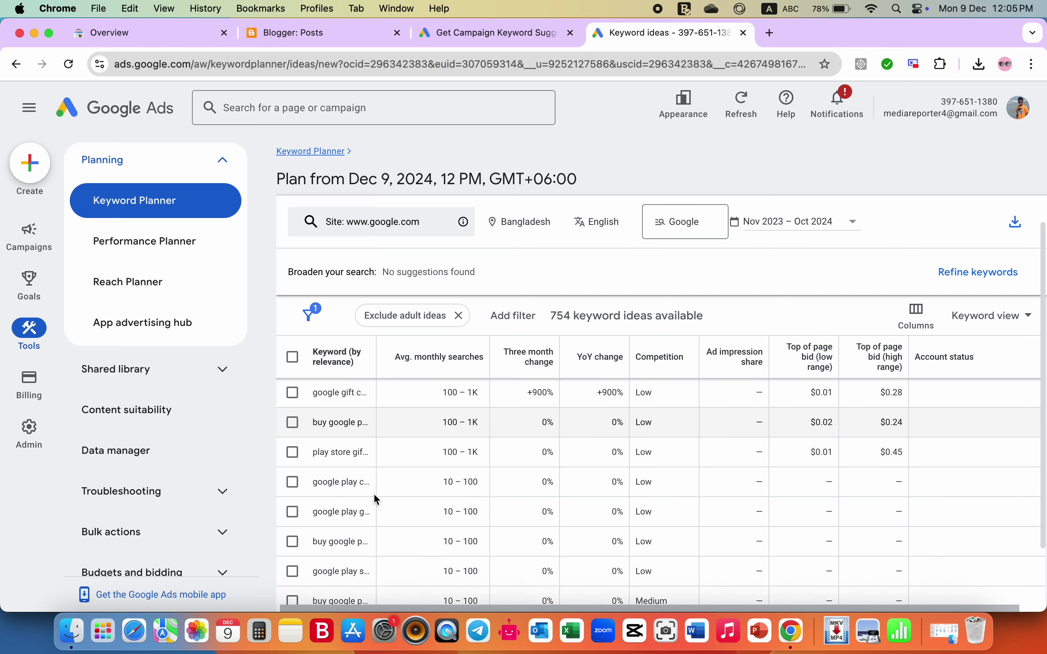
pyautogui.scroll(-1, 376, 499)
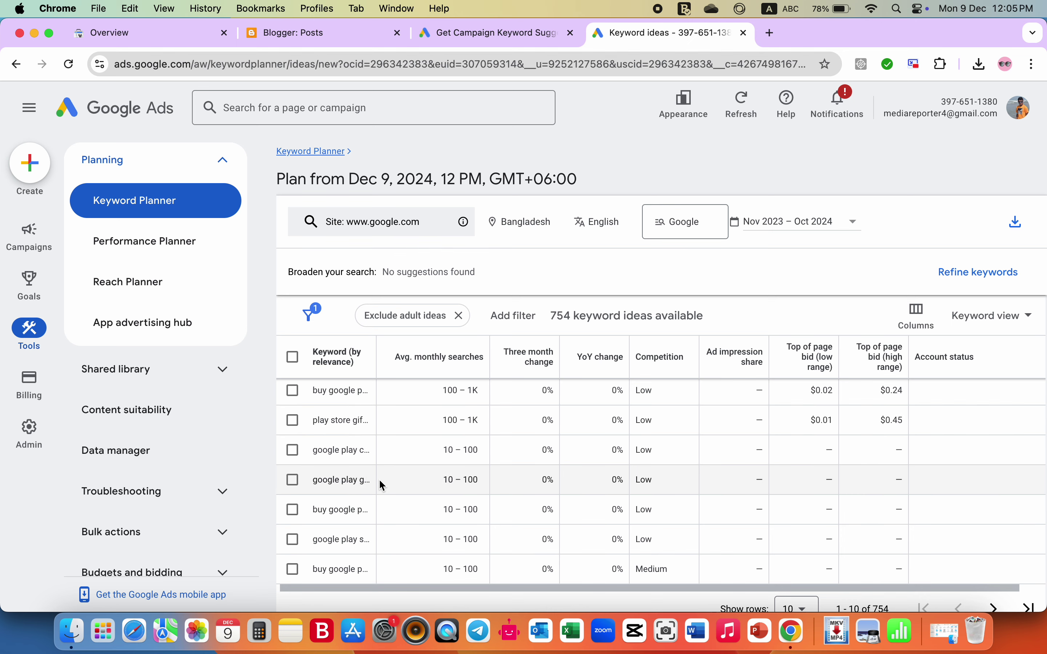
pyautogui.scroll(-2, 379, 481)
pyautogui.scroll(4, 381, 484)
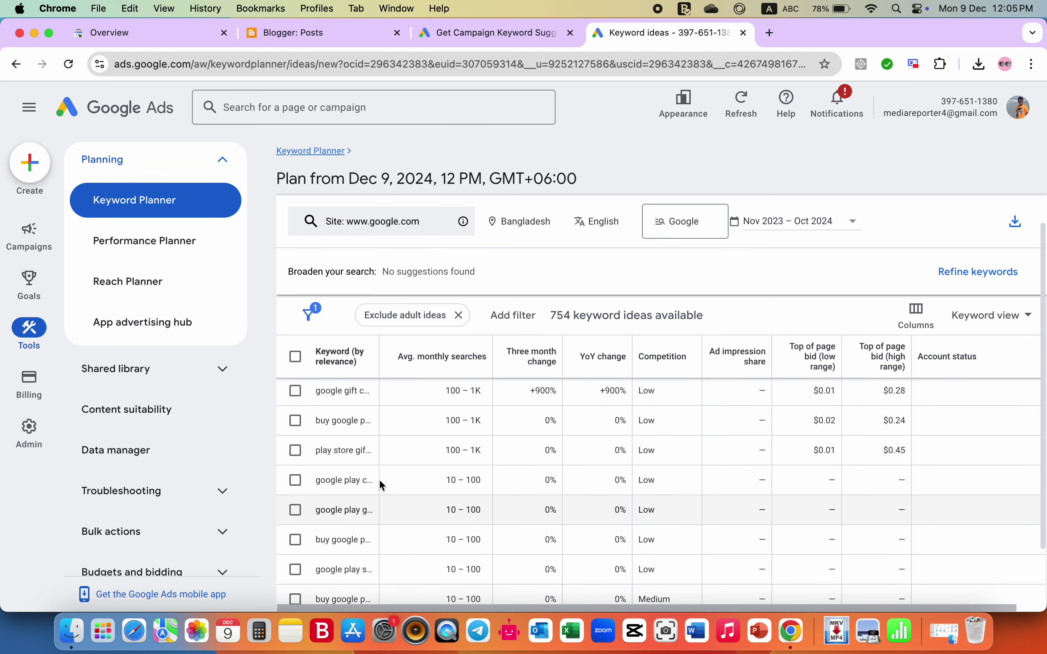
pyautogui.scroll(4, 380, 481)
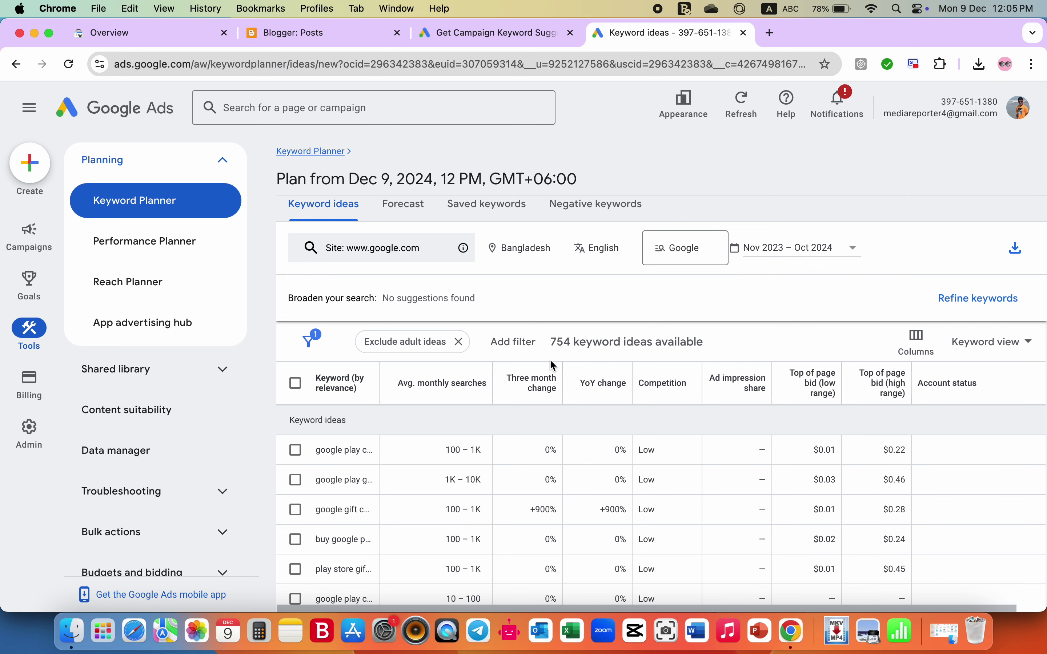
# Filter the keyword ideas to a top of page bid (low range) of at least $0.10
pyautogui.click(514, 349)
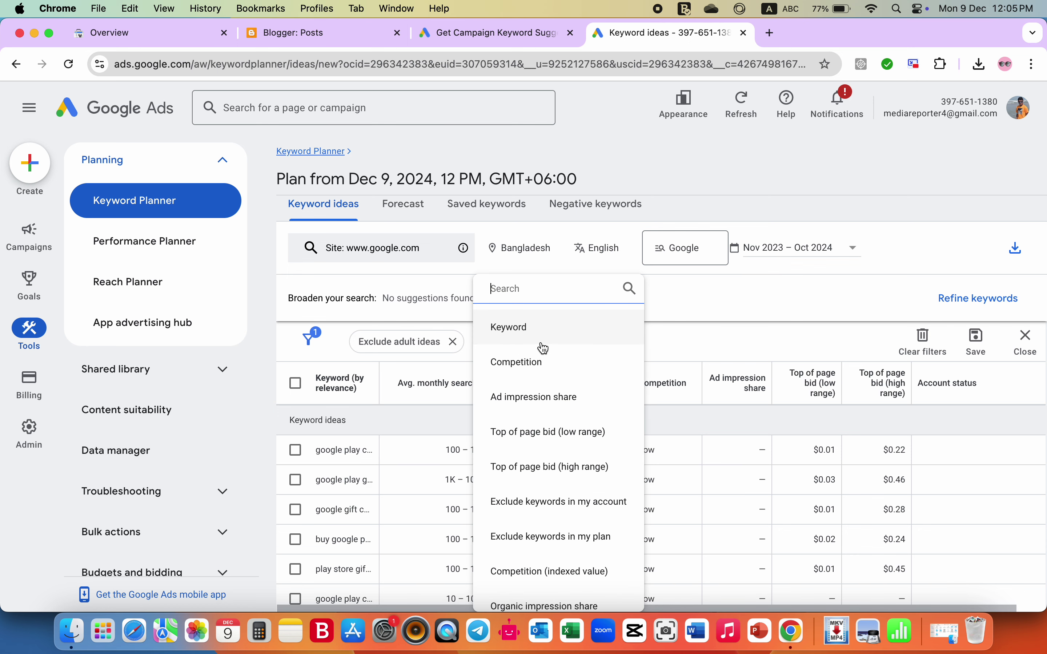
pyautogui.scroll(-2, 544, 349)
pyautogui.scroll(2, 544, 349)
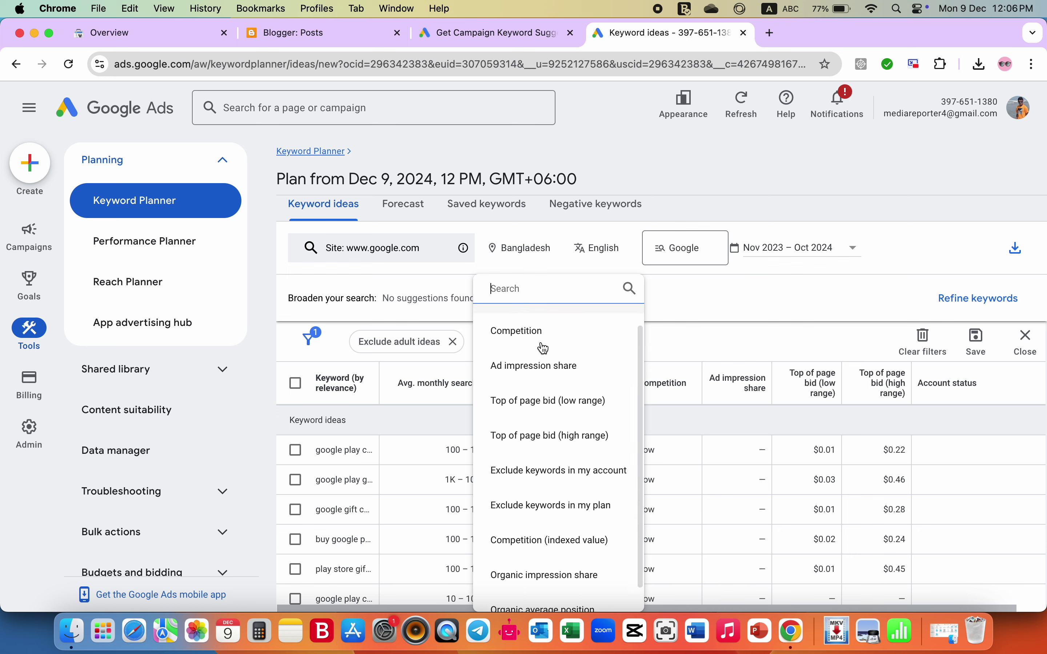
pyautogui.scroll(-2, 544, 349)
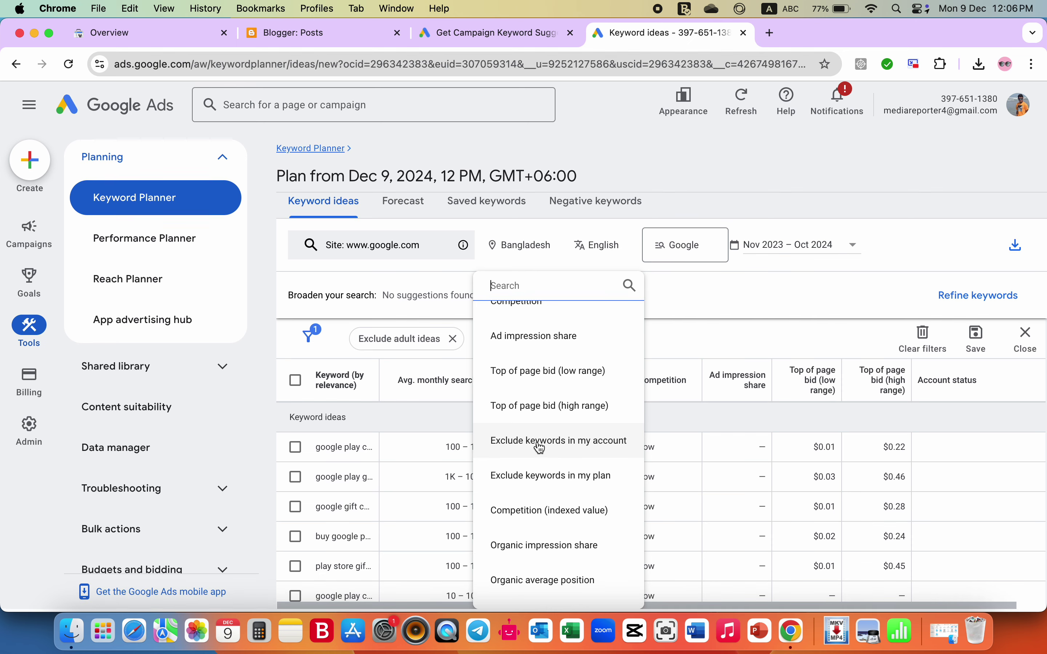
pyautogui.scroll(1, 541, 448)
pyautogui.scroll(1, 540, 448)
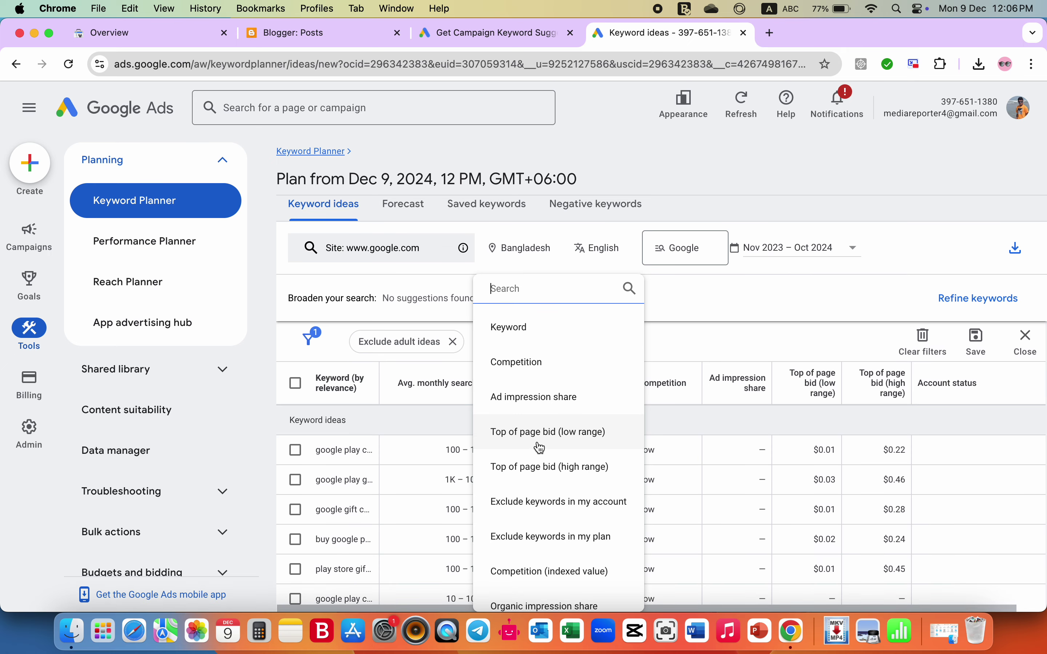
pyautogui.scroll(-2, 541, 448)
pyautogui.scroll(1, 541, 447)
pyautogui.scroll(1, 541, 448)
pyautogui.click(531, 433)
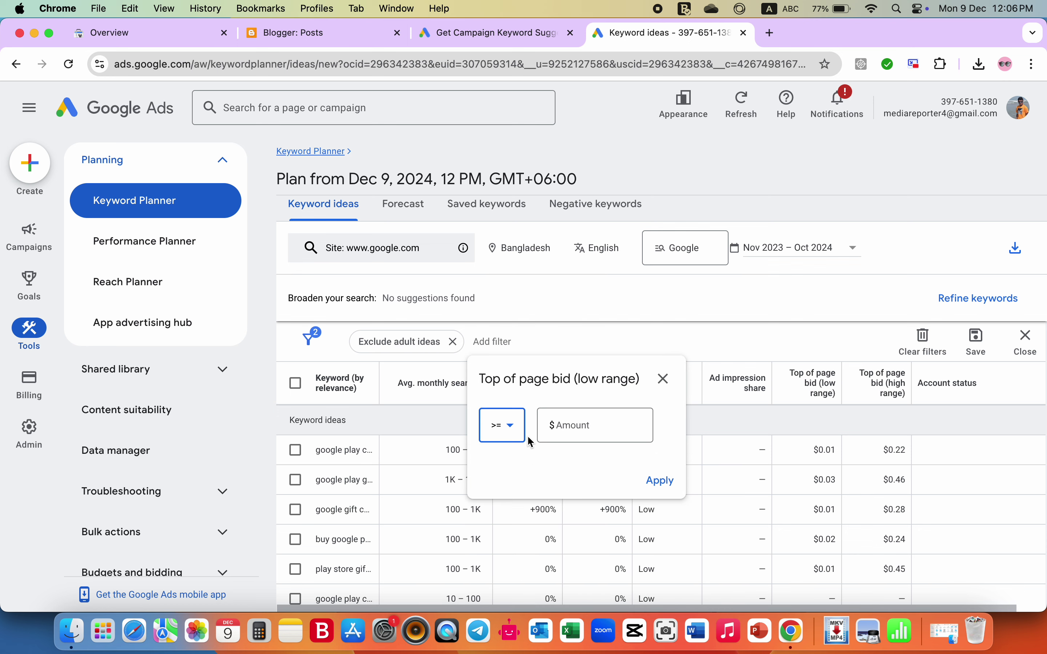
pyautogui.click(571, 423)
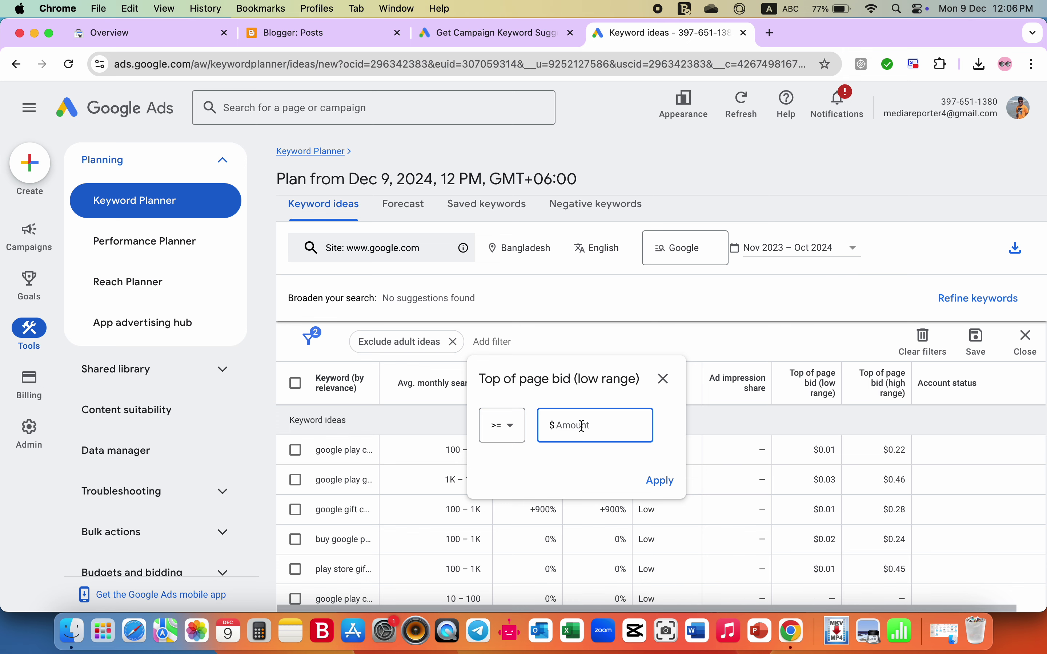
pyautogui.write('.10')
pyautogui.click(660, 481)
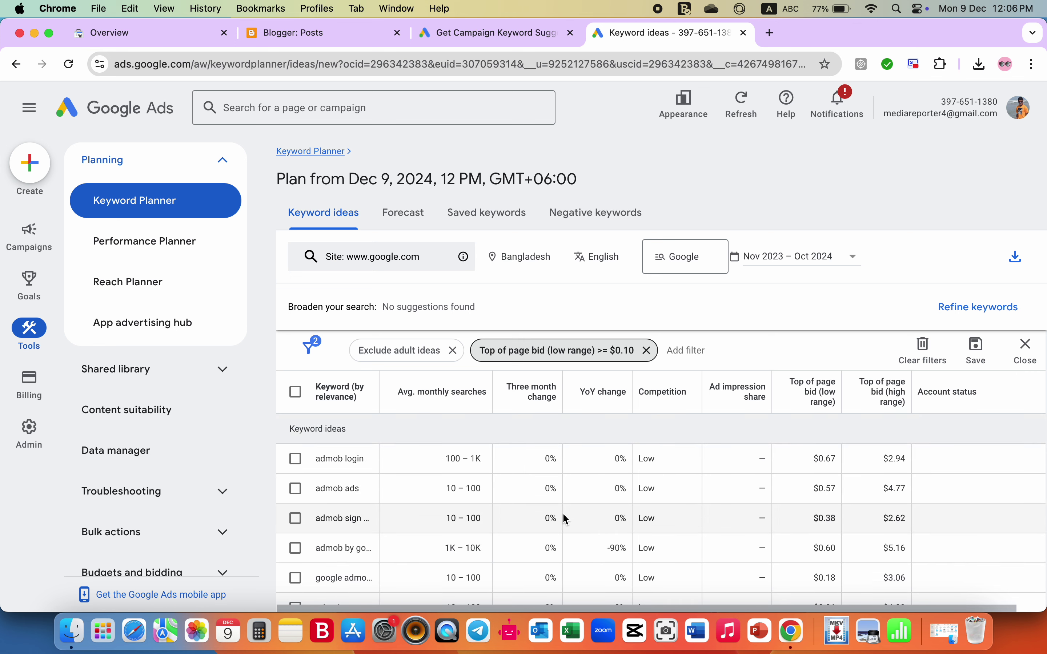
# Download the filtered keyword ideas as a .csv file and open it from the Downloads folder in Numbers
pyautogui.scroll(-2, 566, 519)
pyautogui.scroll(-5, 563, 514)
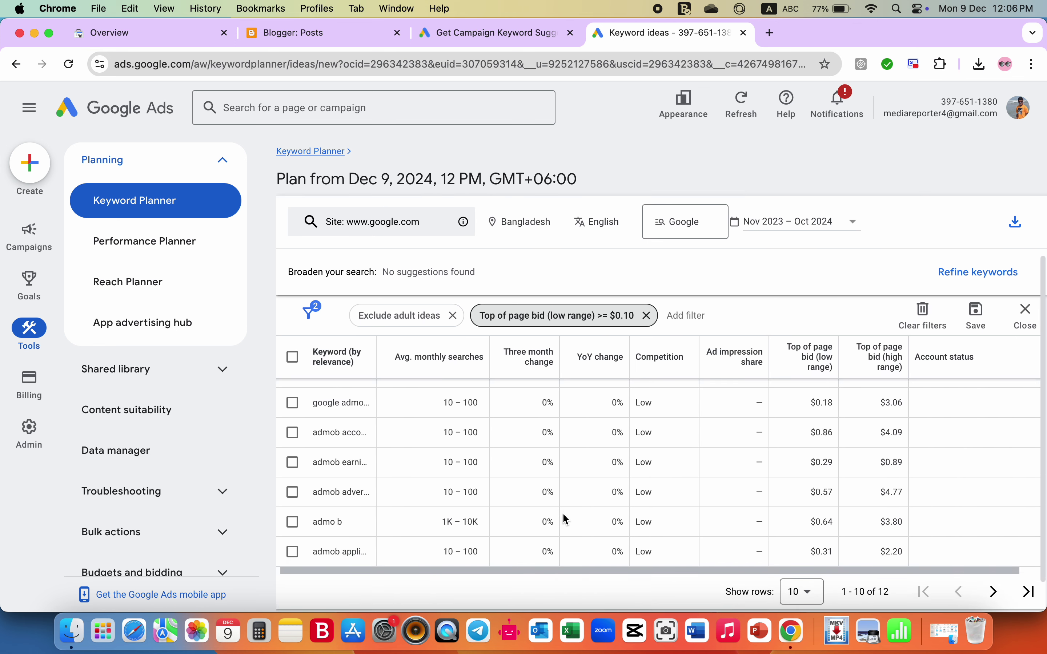
pyautogui.scroll(5, 563, 513)
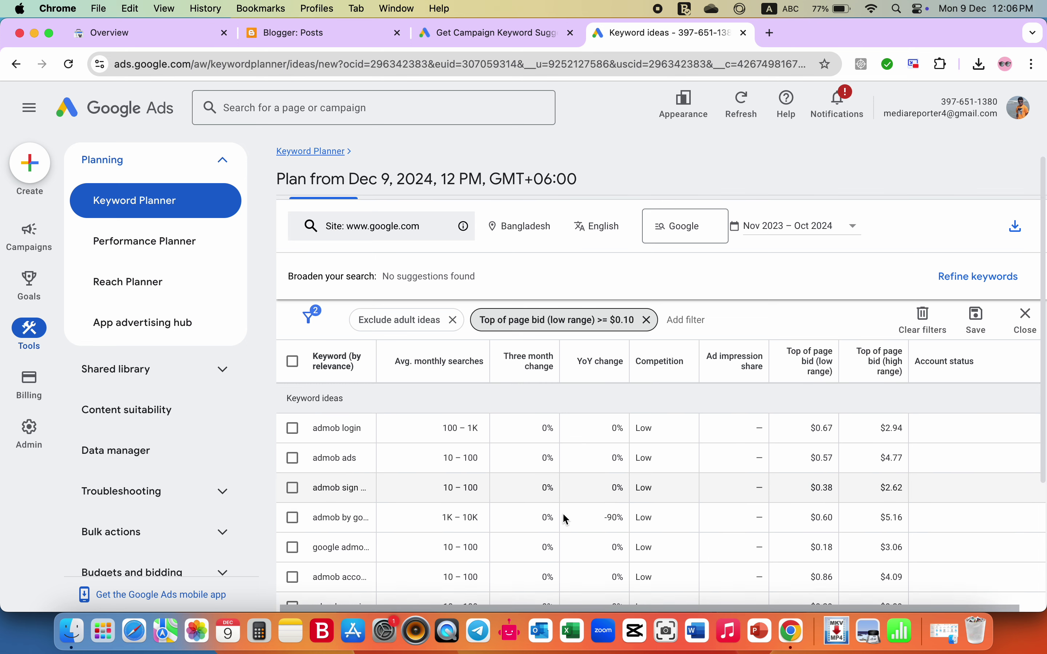
pyautogui.scroll(2, 563, 512)
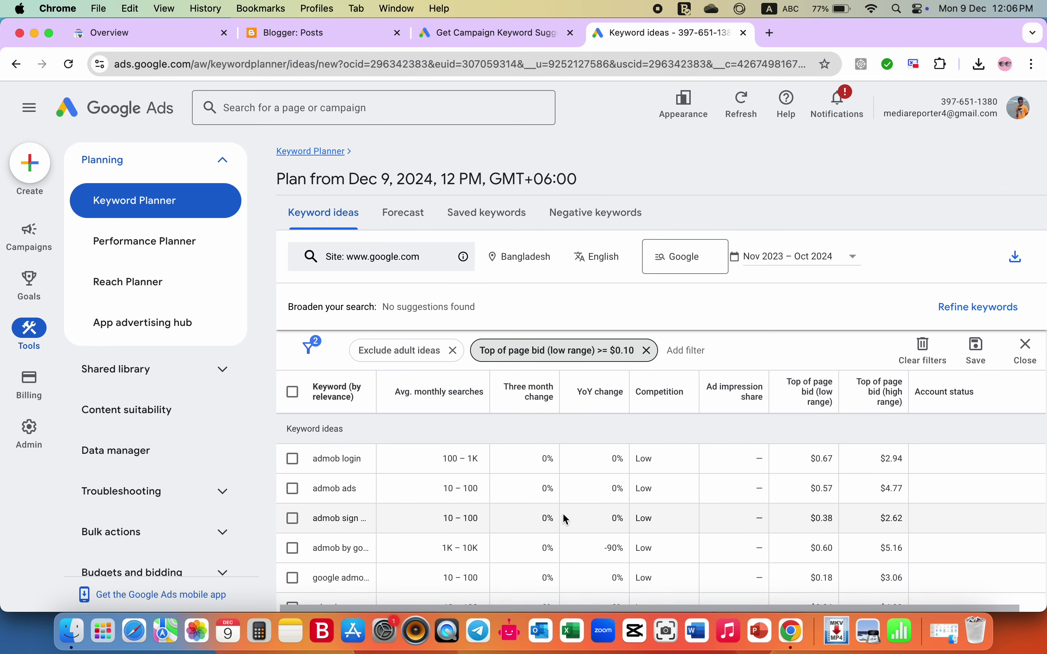
pyautogui.click(1017, 259)
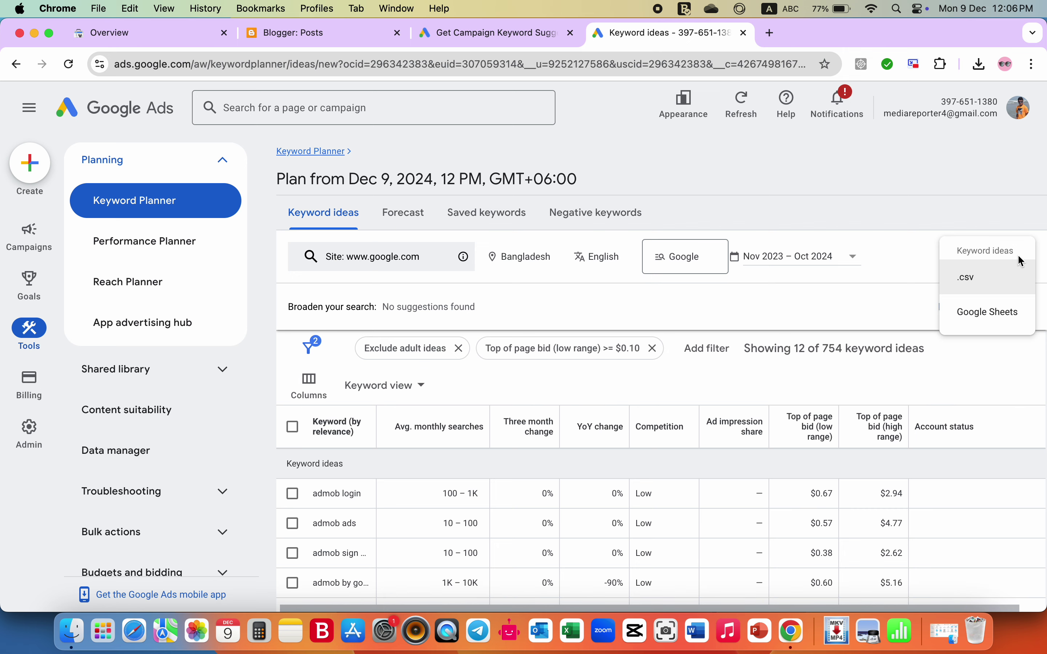
pyautogui.click(969, 279)
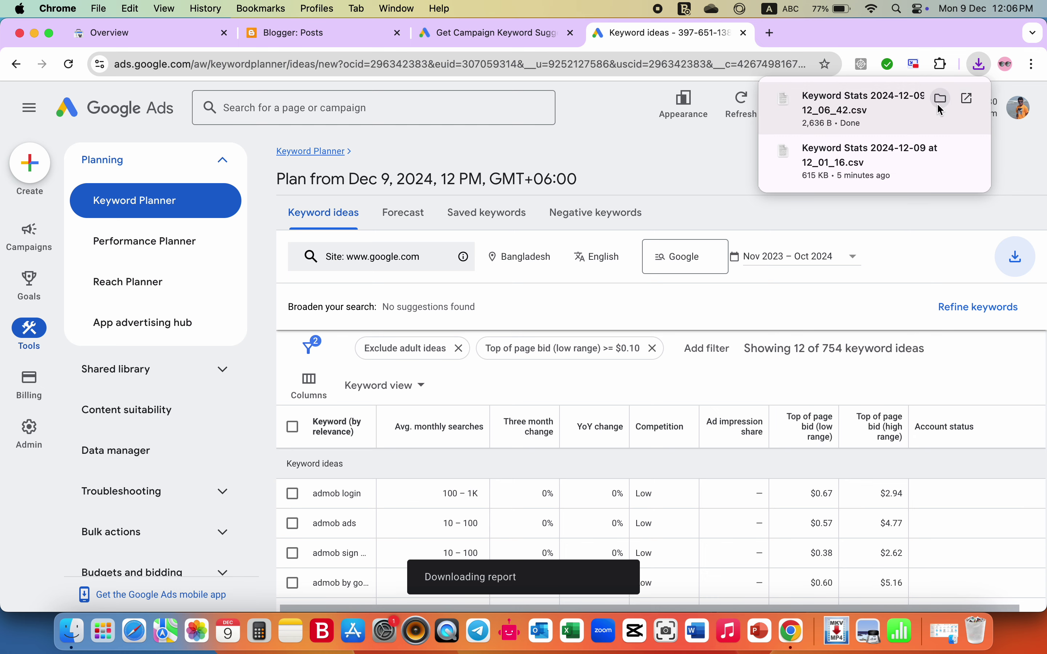
pyautogui.click(939, 99)
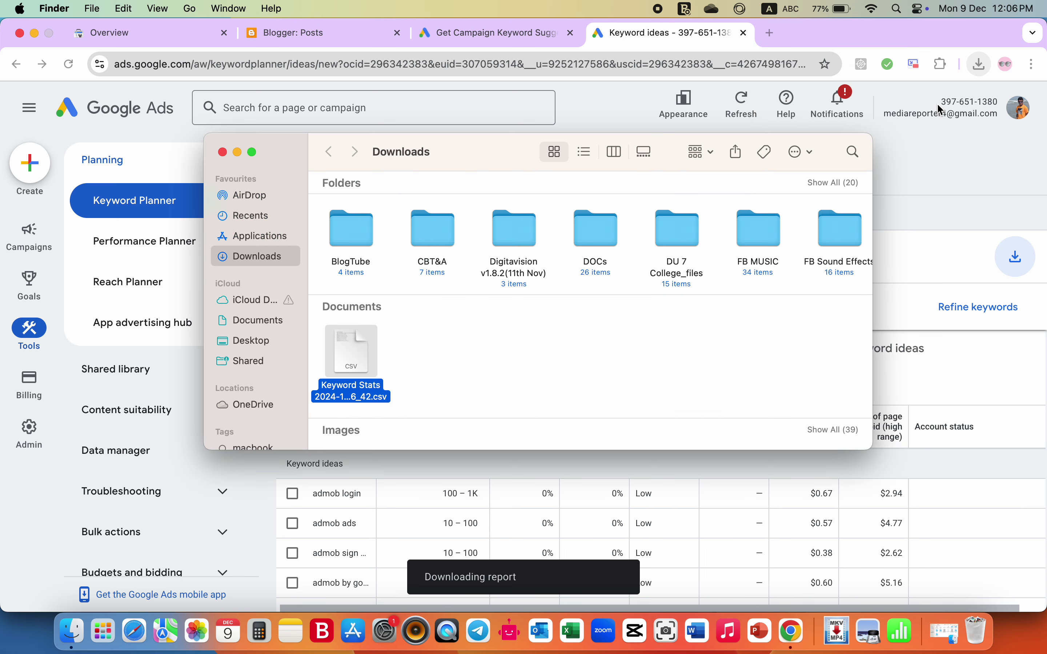
pyautogui.doubleClick(358, 347)
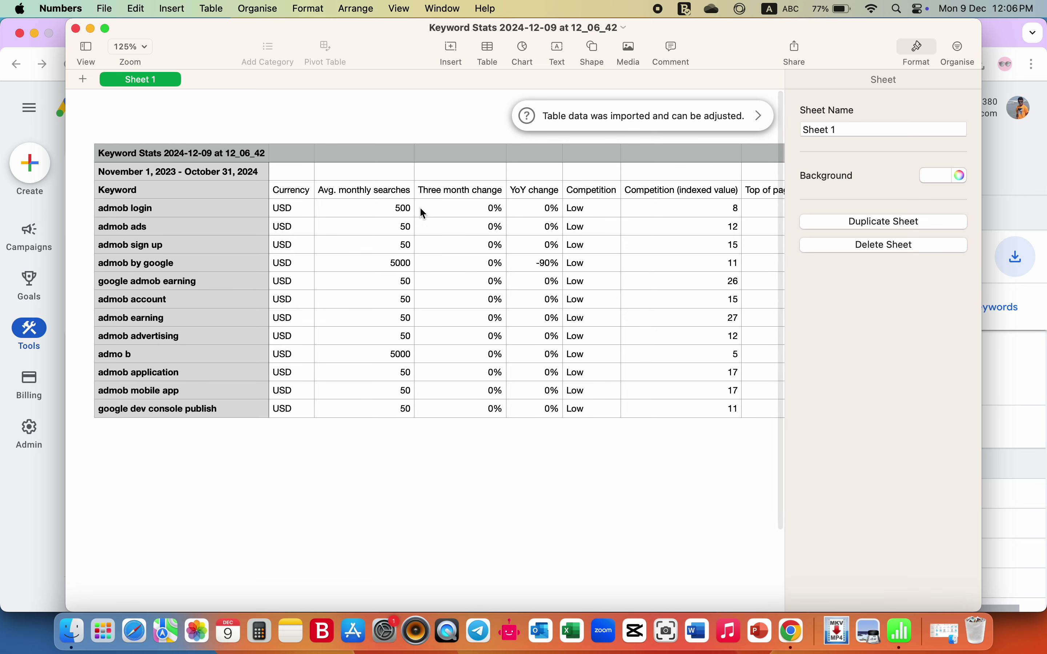
# Look over the exported keyword table with its monthly searches and competition values
pyautogui.scroll(-2, 420, 206)
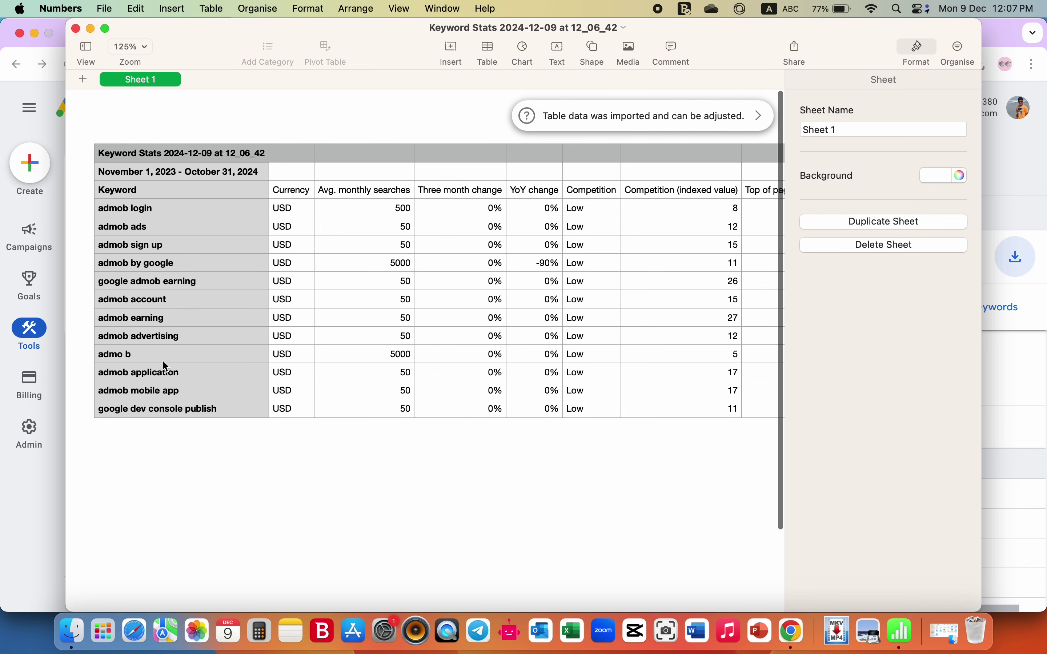
pyautogui.scroll(1, 162, 360)
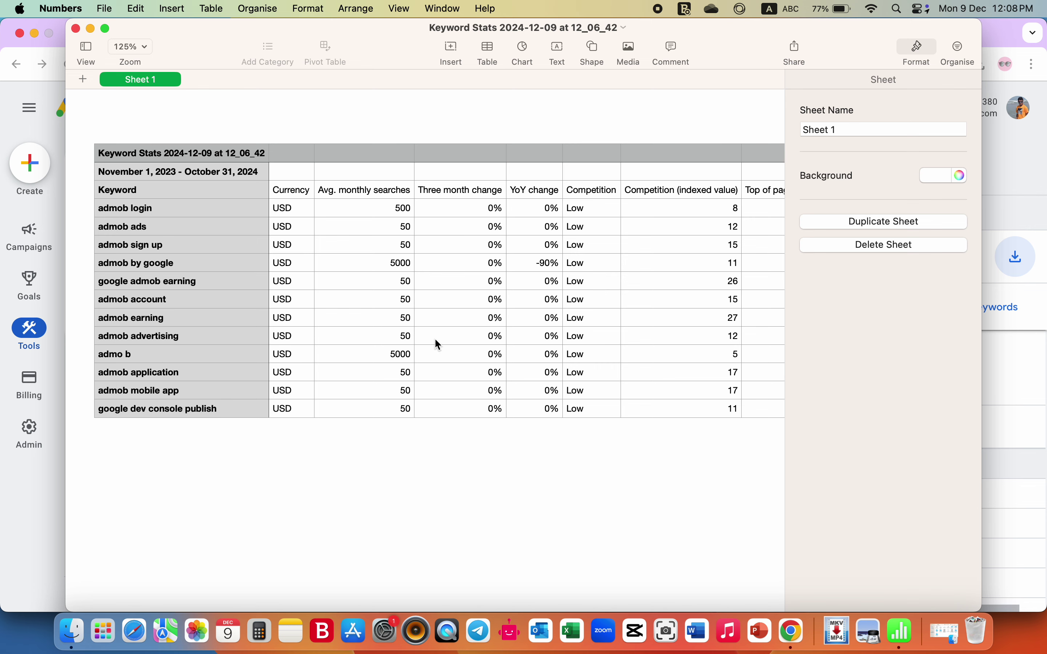
pyautogui.hscroll(-1, 435, 340)
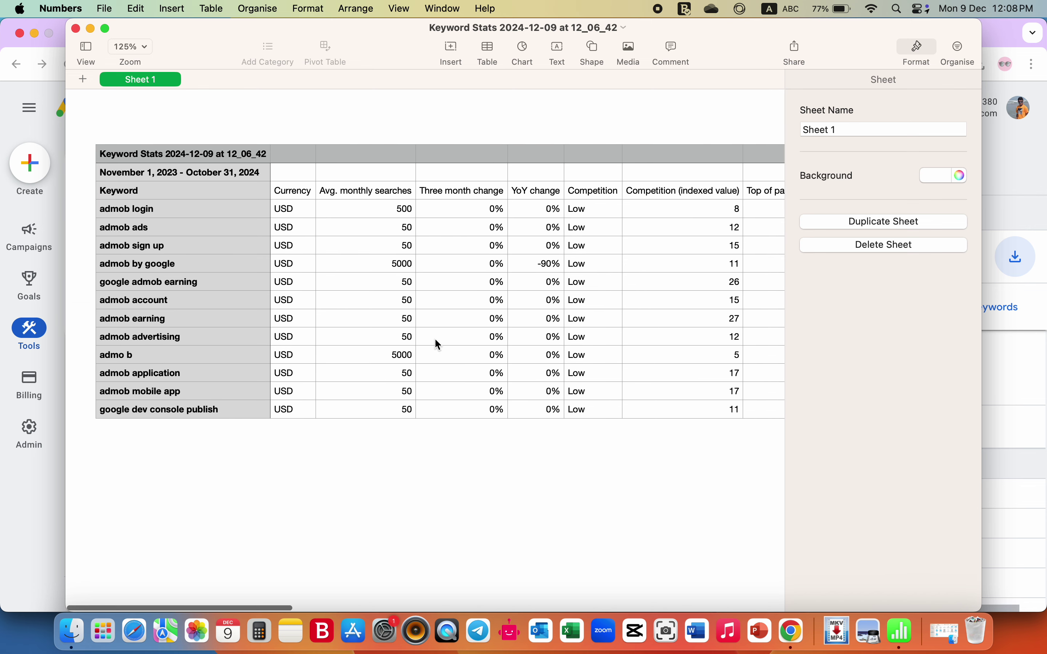